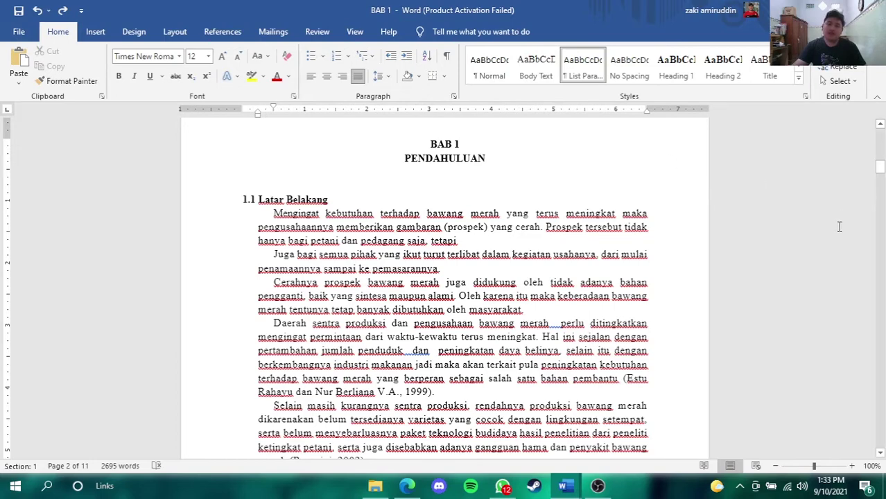
Look through the paper's cover page and the opening of the BAB 1 PENDAHULUAN chapter.
scroll(595, 307, up, 1)
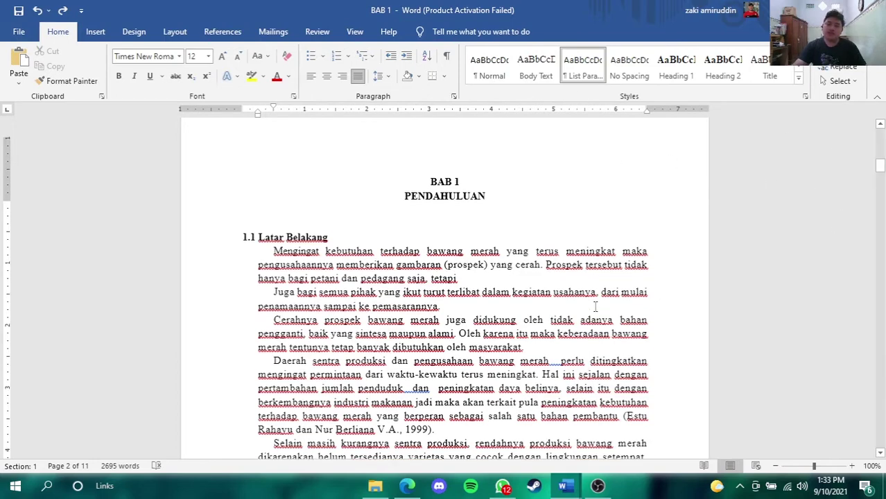
scroll(761, 299, up, 10)
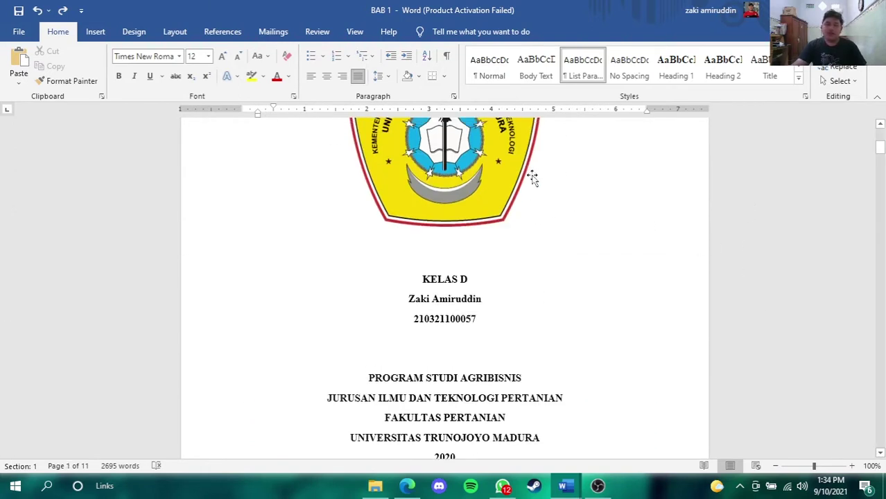
scroll(701, 292, up, 3)
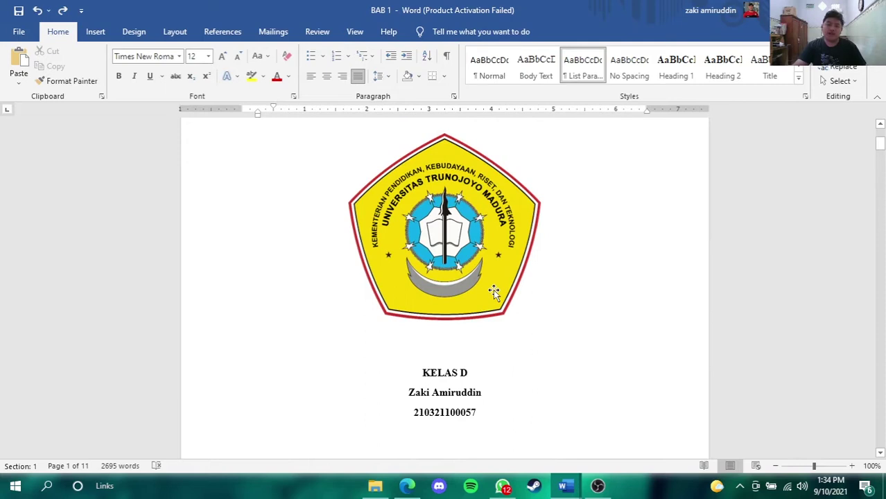
scroll(493, 289, up, 4)
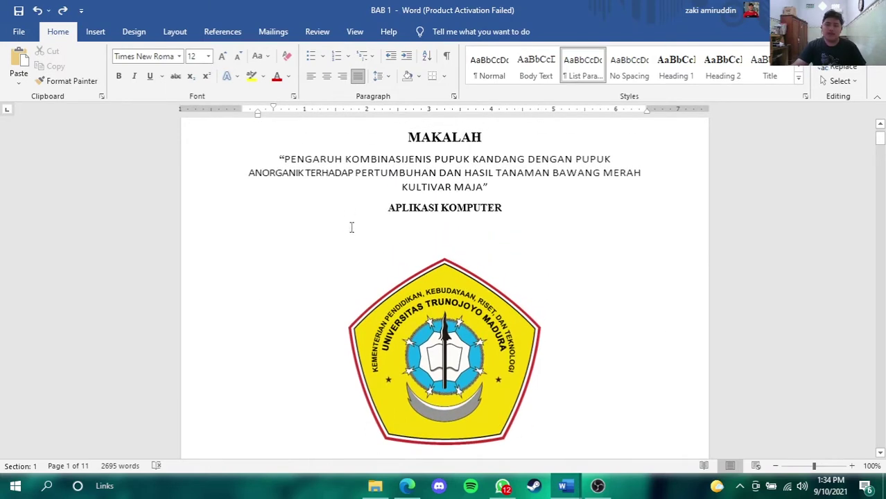
scroll(441, 282, down, 4)
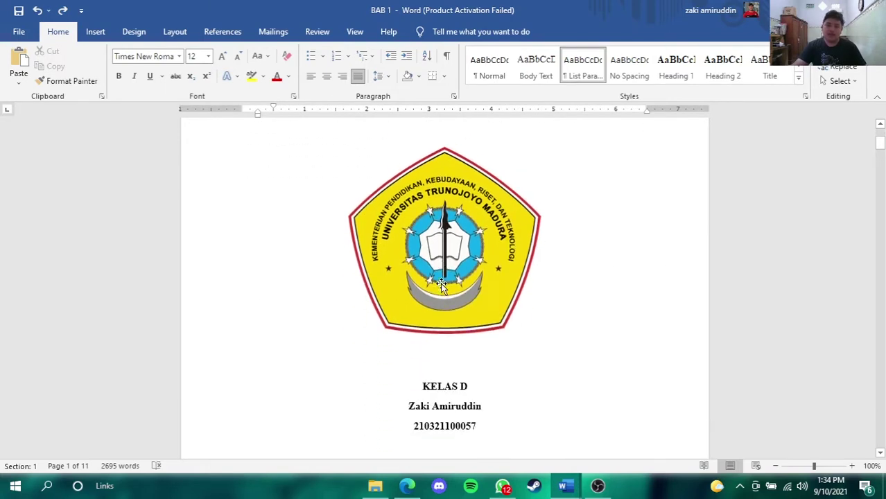
scroll(346, 230, down, 5)
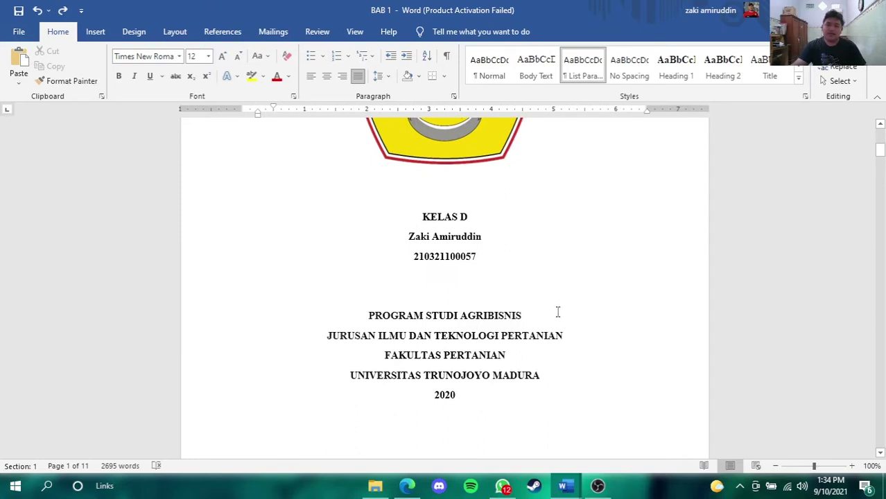
scroll(557, 312, down, 5)
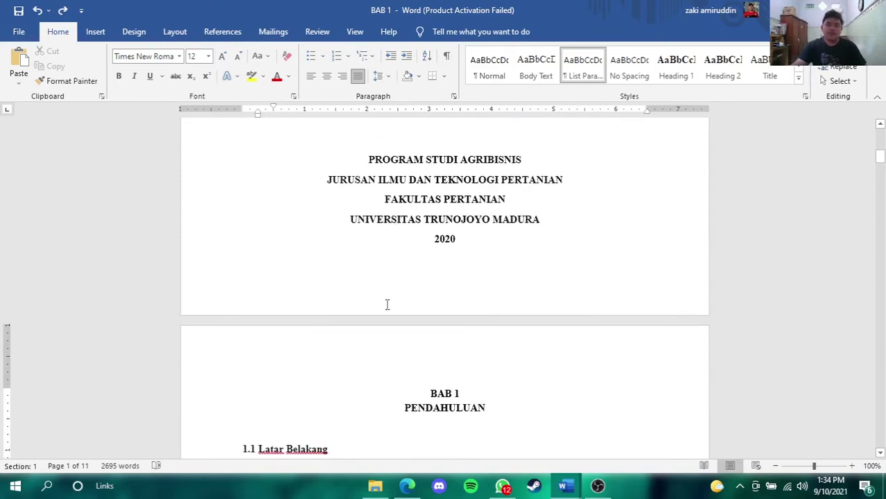
scroll(388, 305, down, 13)
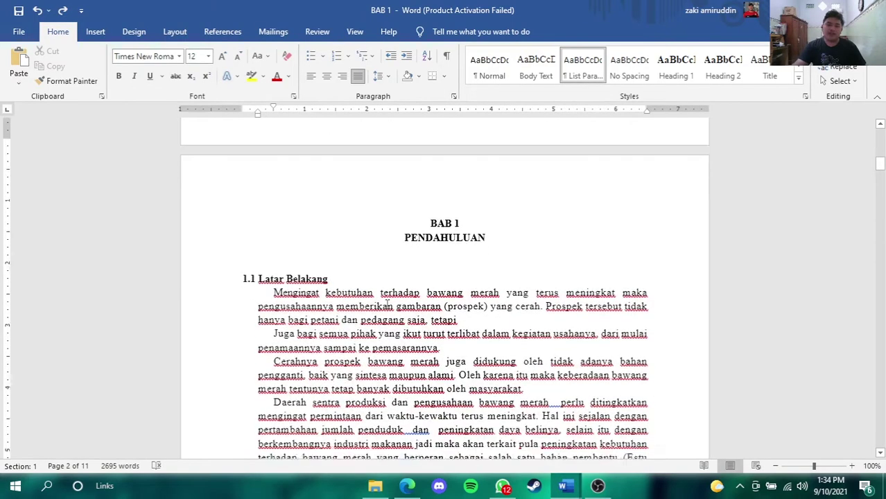
scroll(630, 271, up, 3)
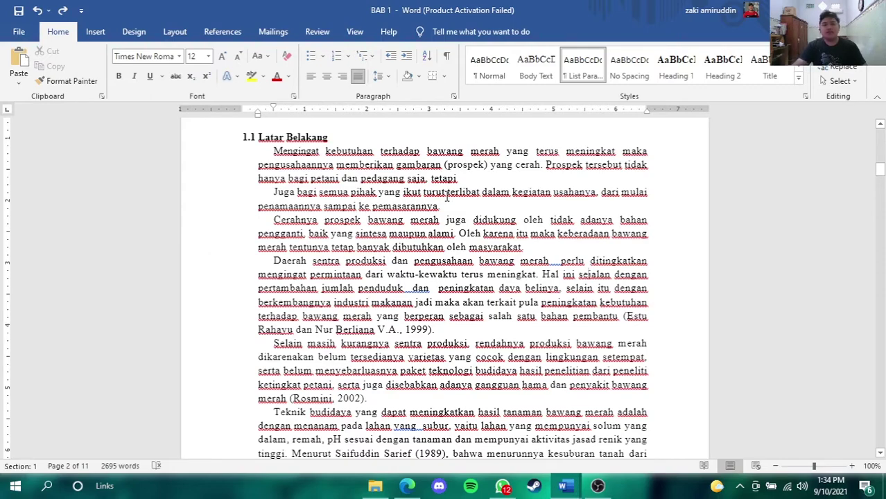
scroll(447, 198, down, 2)
scroll(448, 198, up, 2)
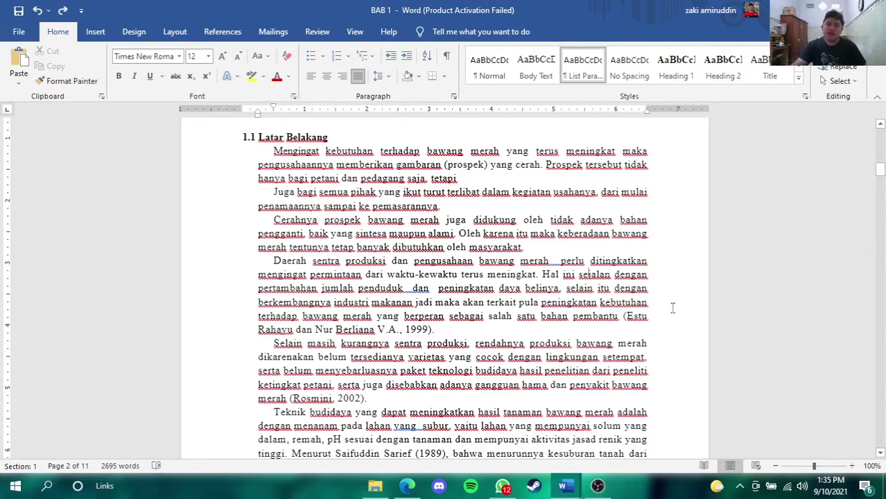
scroll(303, 234, down, 1)
scroll(545, 301, up, 7)
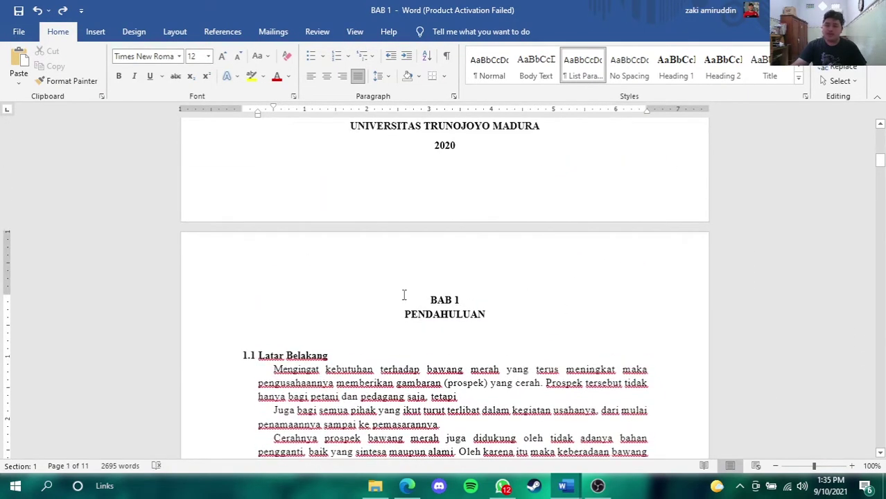
scroll(483, 320, up, 1)
scroll(486, 321, down, 1)
scroll(429, 299, down, 2)
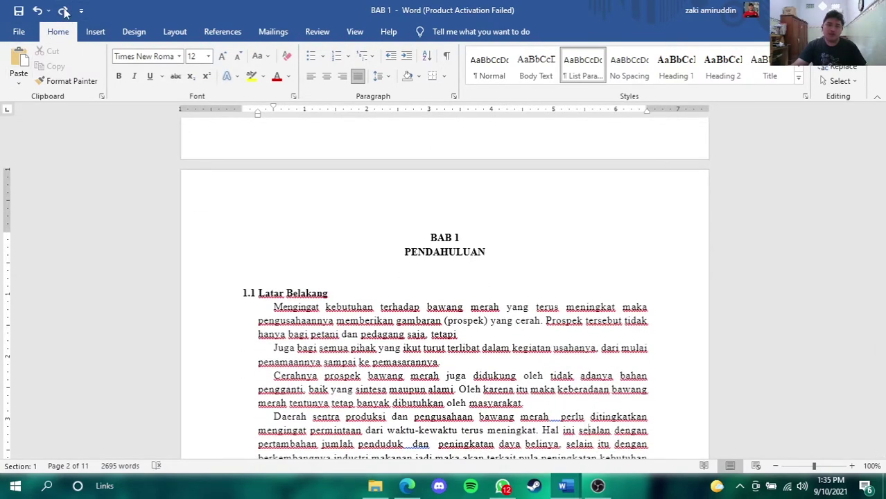
Show the formatting marks to examine the word spacing in the Latar Belakang text, and hide them again.
click(448, 59)
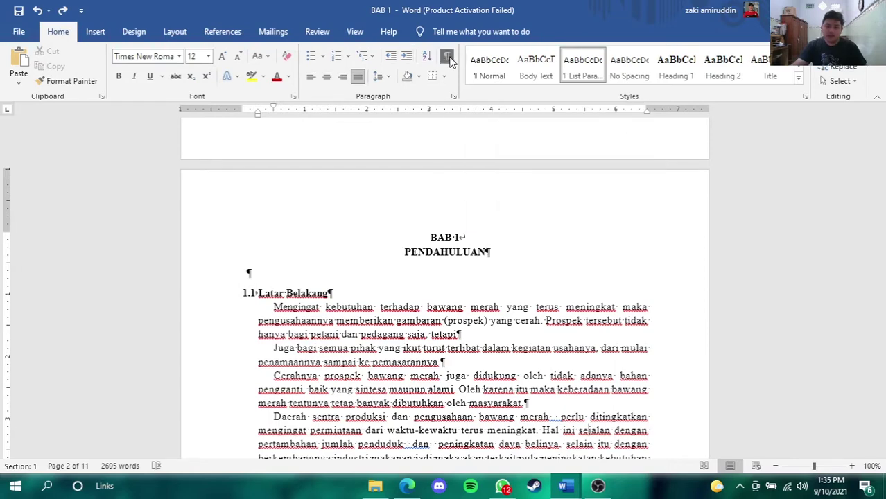
scroll(738, 251, down, 1)
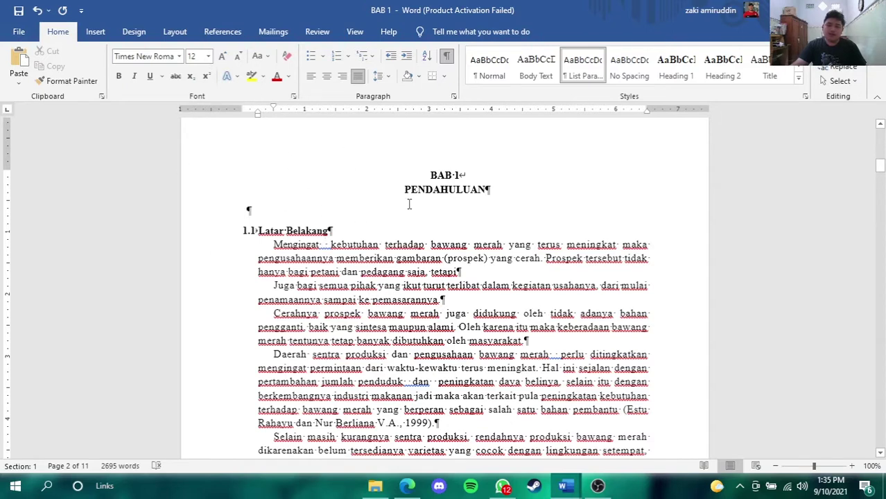
click(447, 55)
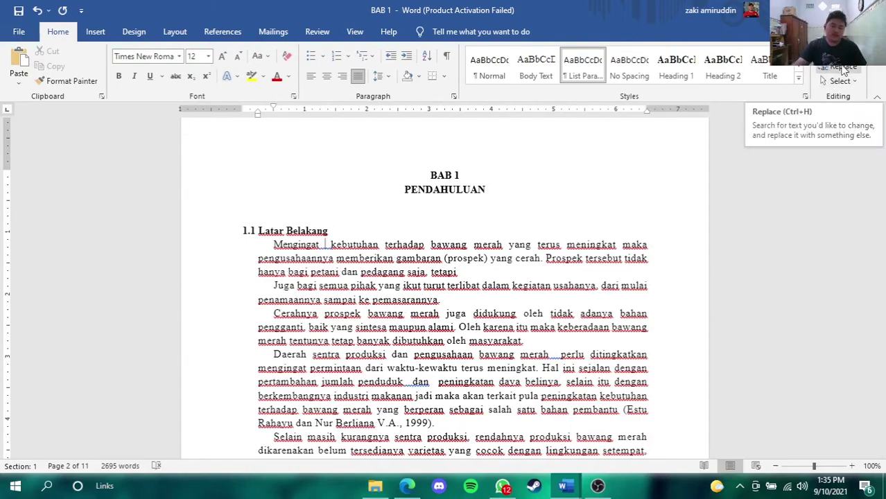
Open Find and Replace, clear the old search and replacement text, and turn off wildcards.
click(842, 68)
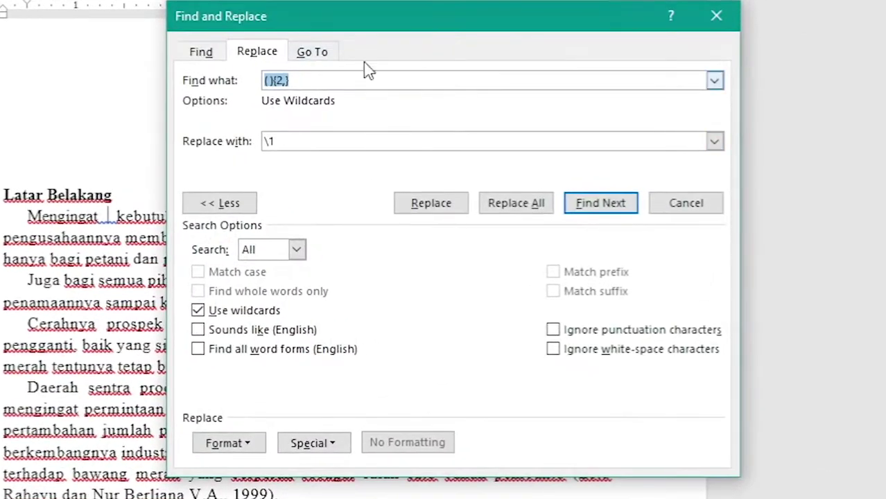
key(BackSpace)
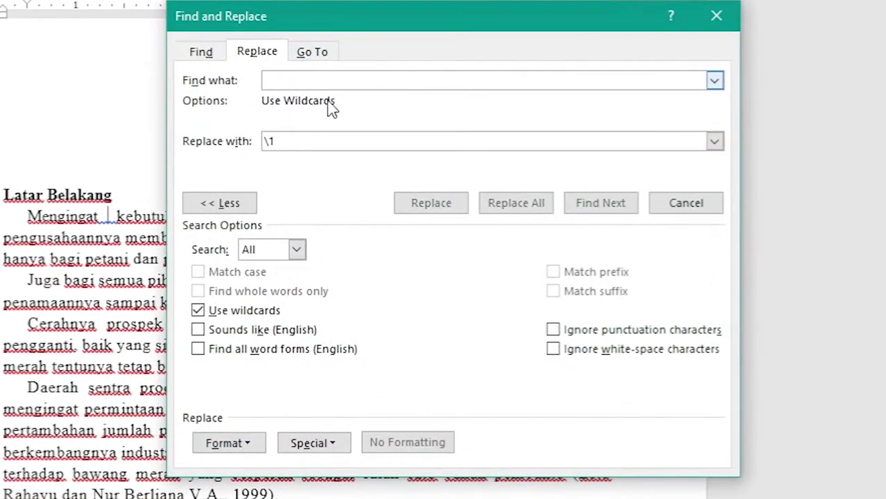
key(BackSpace)
key(BackSpace)
click(217, 311)
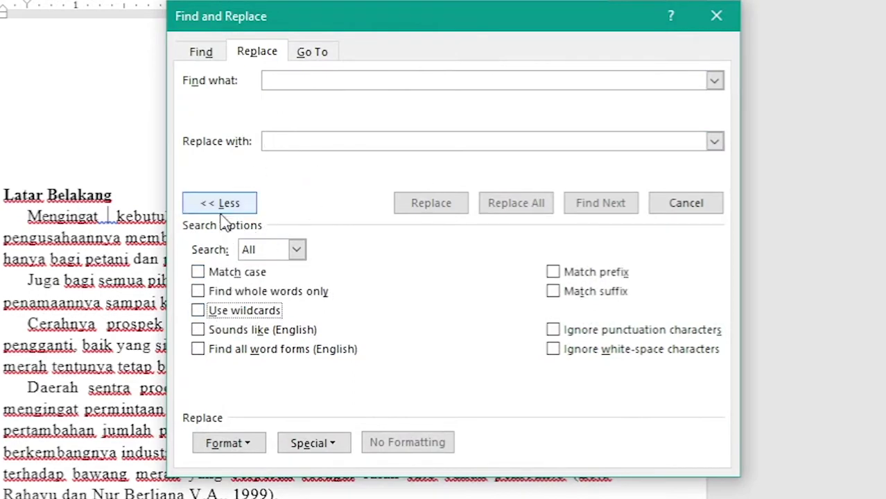
click(221, 204)
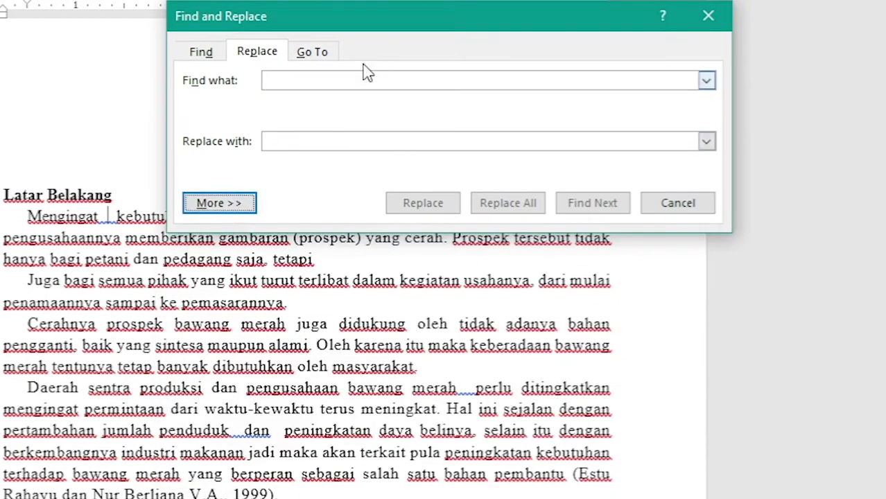
drag(385, 24, 302, 19)
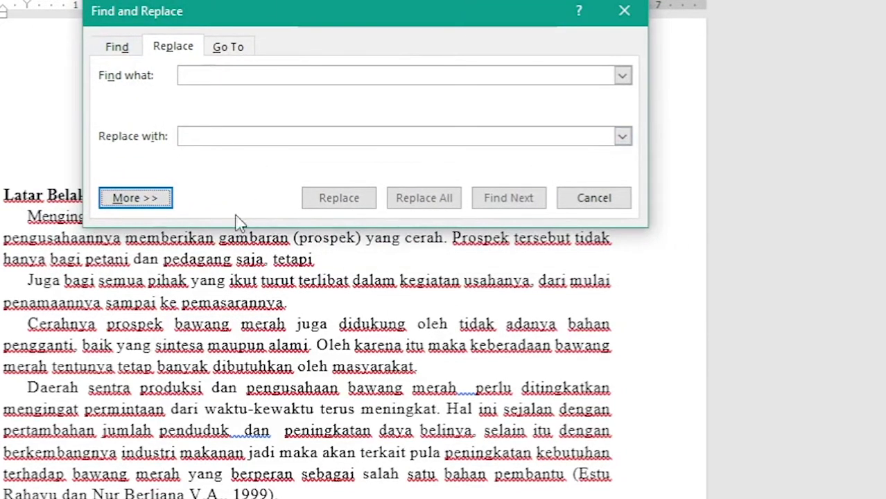
Enable wildcards and set the search pattern to "( ){2,}" with "\1" as the replacement.
click(127, 206)
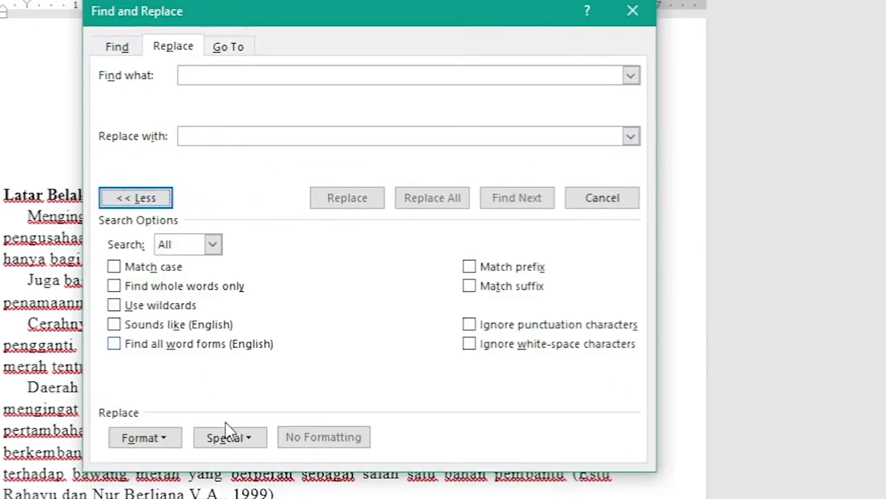
click(126, 312)
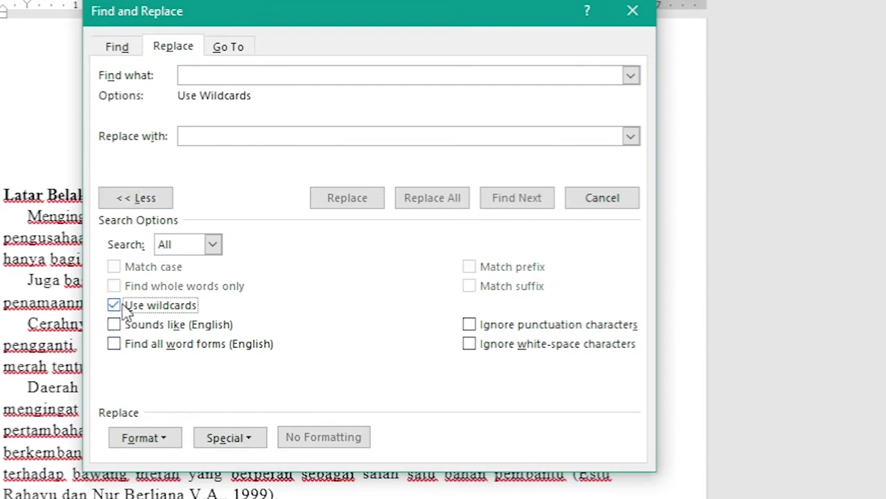
click(236, 75)
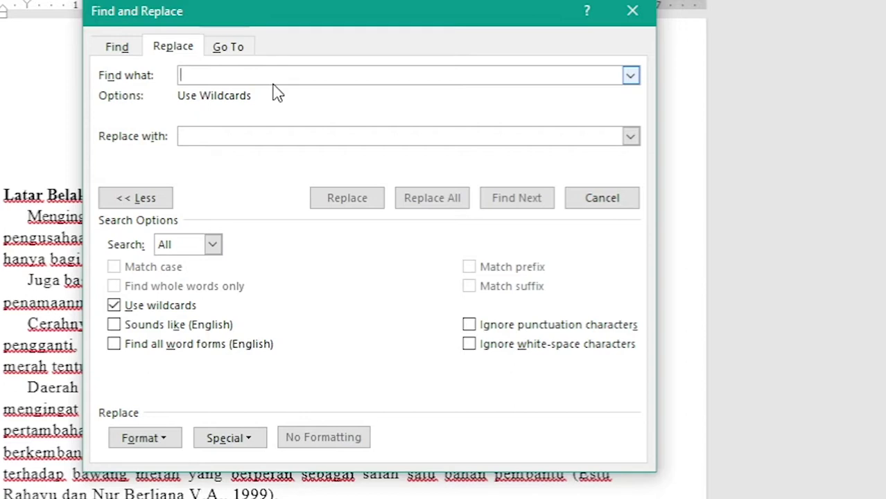
text(()
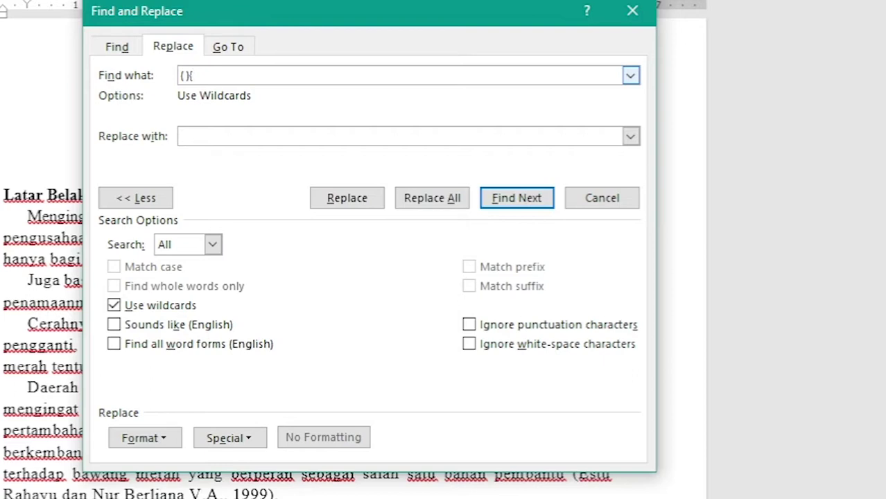
text(){2,)
click(222, 134)
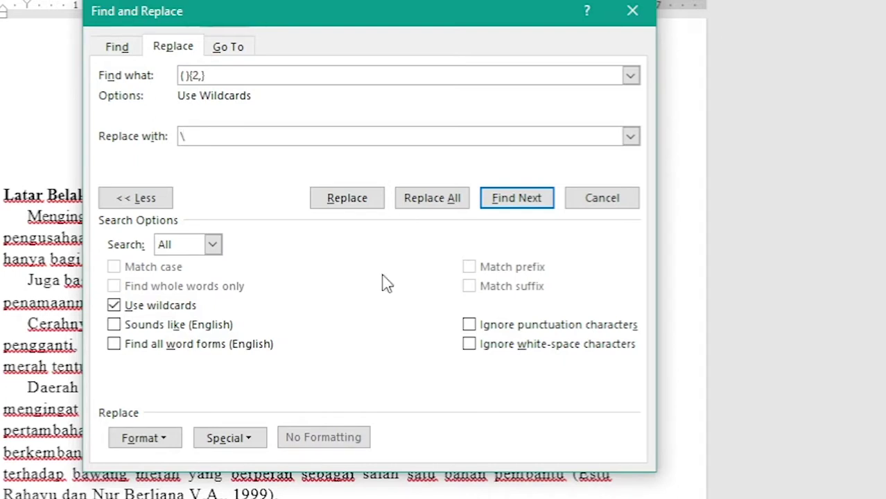
text(\1)
Replace all repeated spaces in the document and close Find and Replace.
click(454, 199)
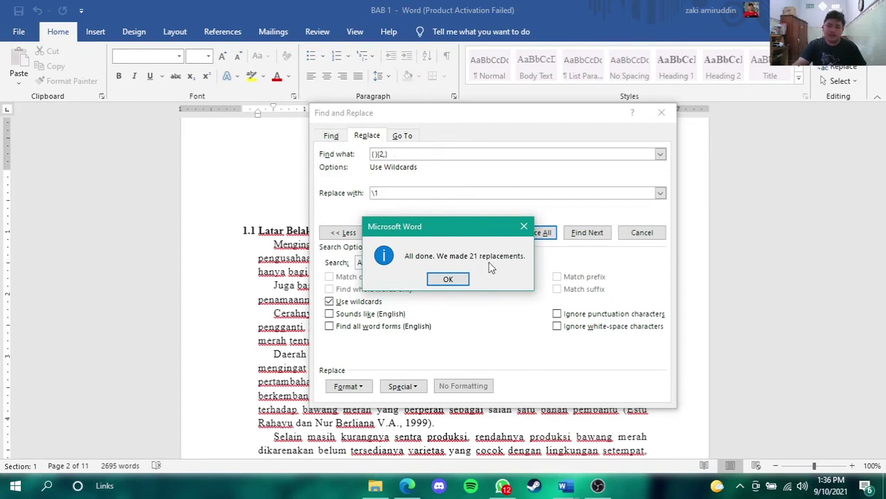
click(448, 280)
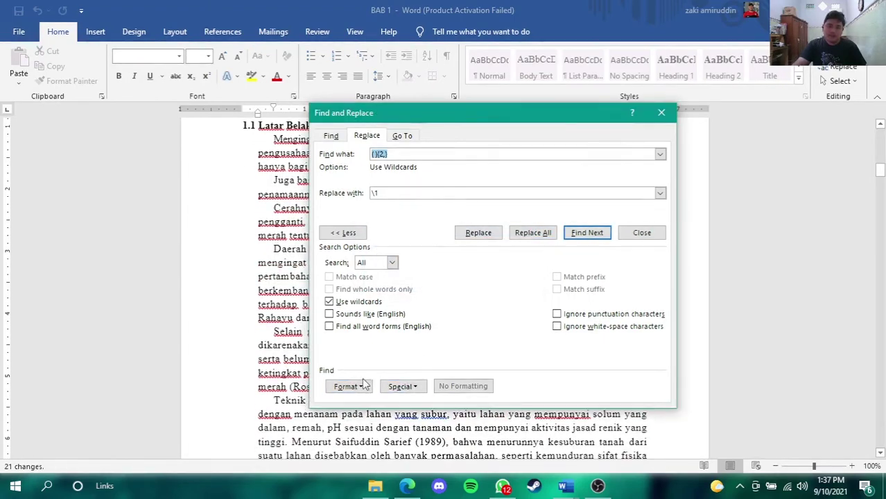
click(662, 112)
Show the formatting marks and check the spacing between "Mengingat" and "kebutuhan" under Latar Belakang.
scroll(305, 160, up, 6)
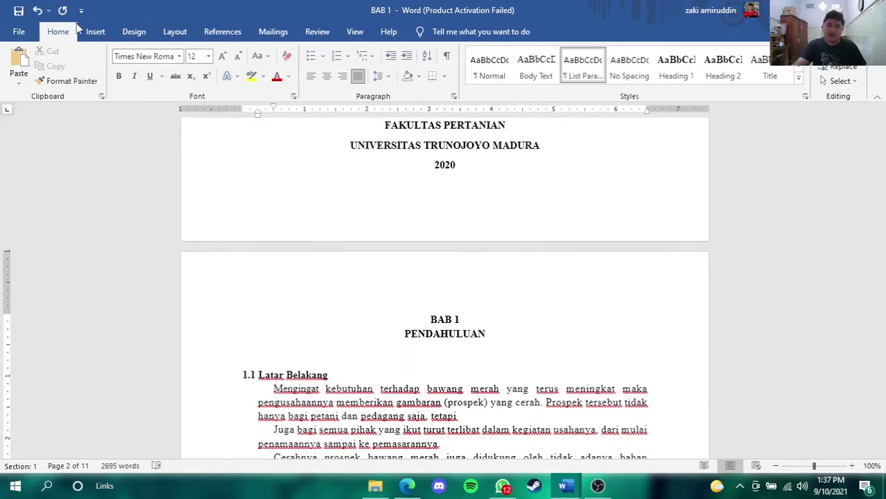
click(446, 55)
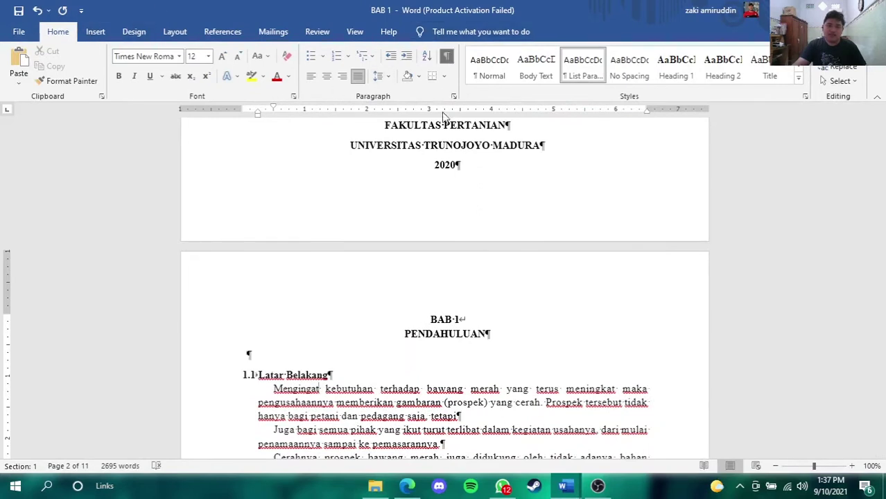
scroll(390, 283, down, 1)
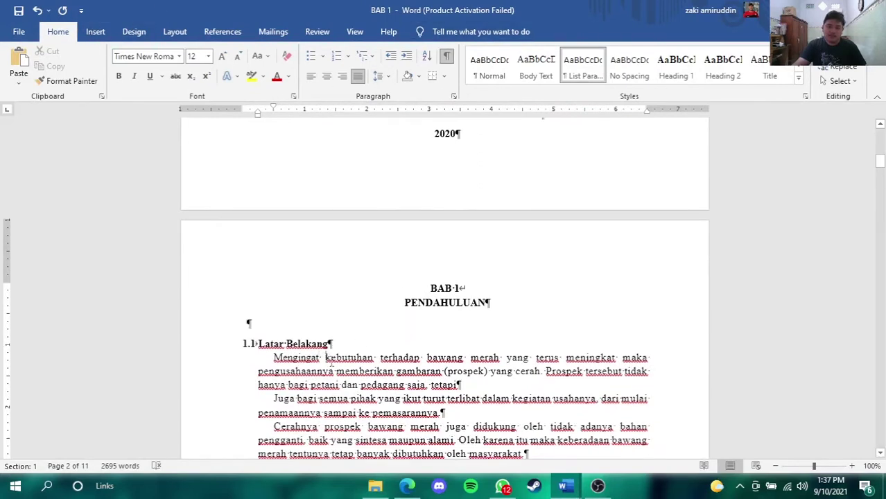
click(325, 359)
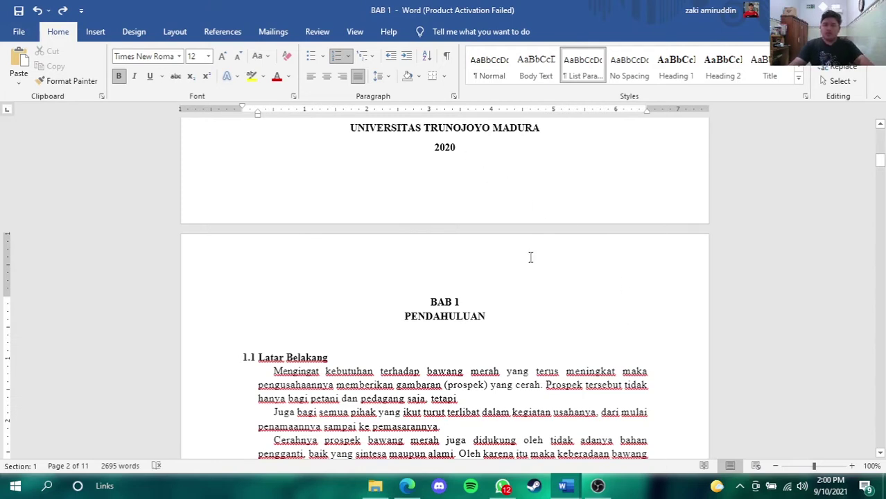
Update the Heading 1 style to match the formatting of the "BAB 1 PENDAHULUAN" title.
scroll(530, 257, up, 6)
scroll(584, 340, down, 4)
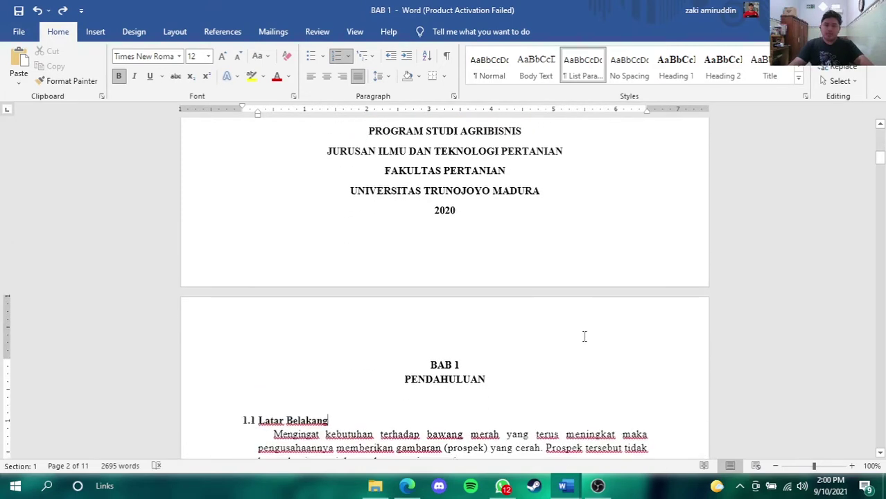
scroll(586, 326, down, 3)
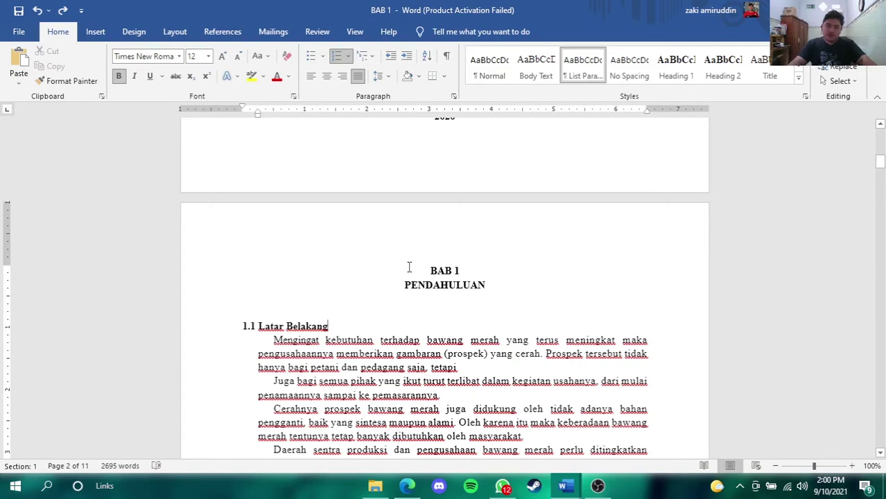
drag(409, 267, 538, 289)
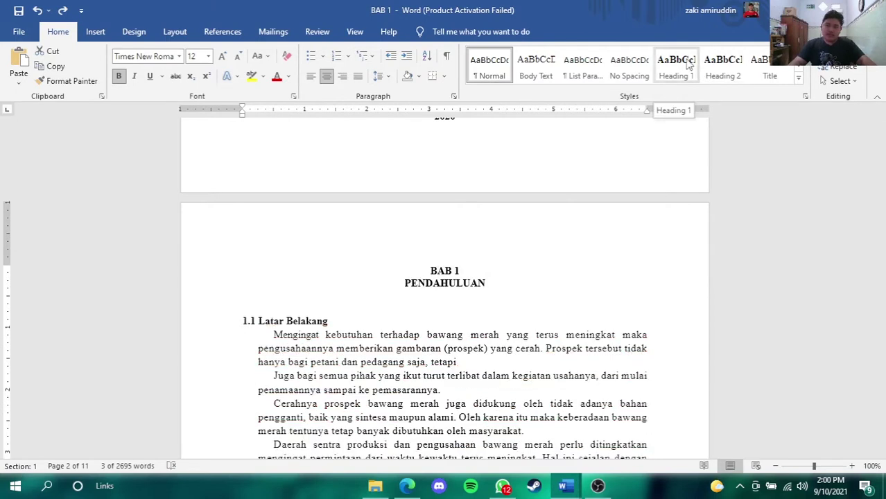
right_click(689, 64)
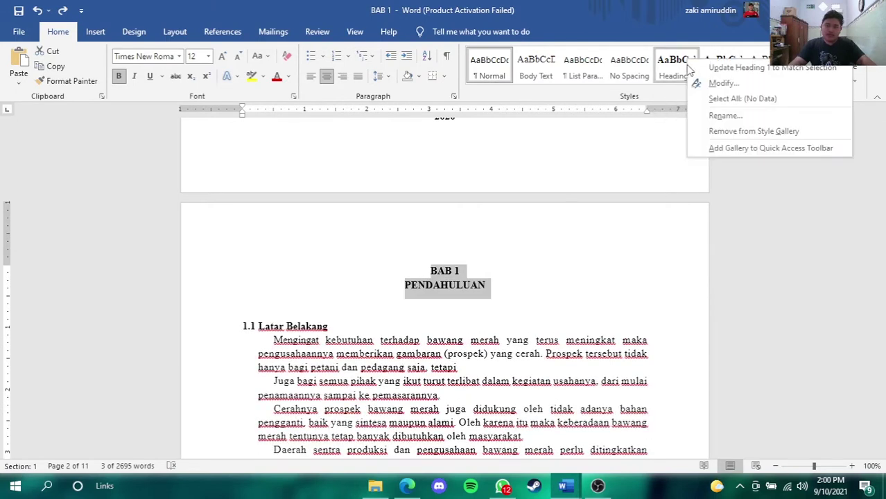
click(734, 67)
click(782, 238)
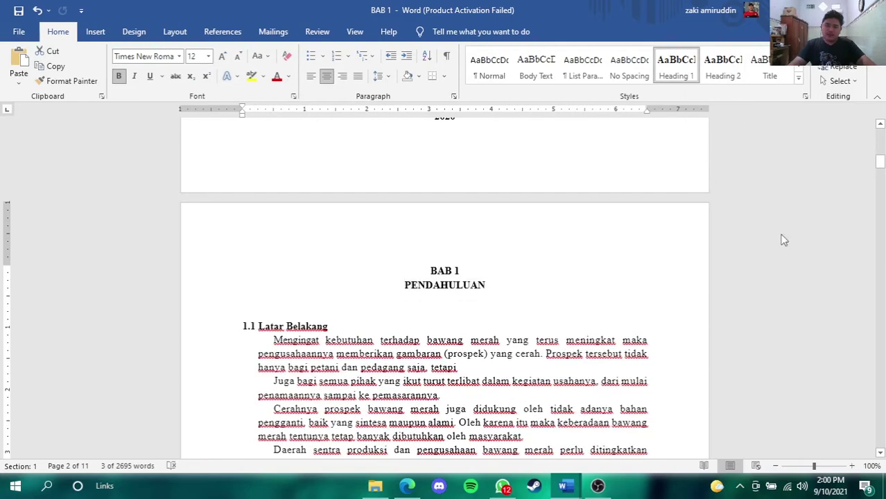
Modify the Heading 1 style to use single line spacing.
right_click(678, 68)
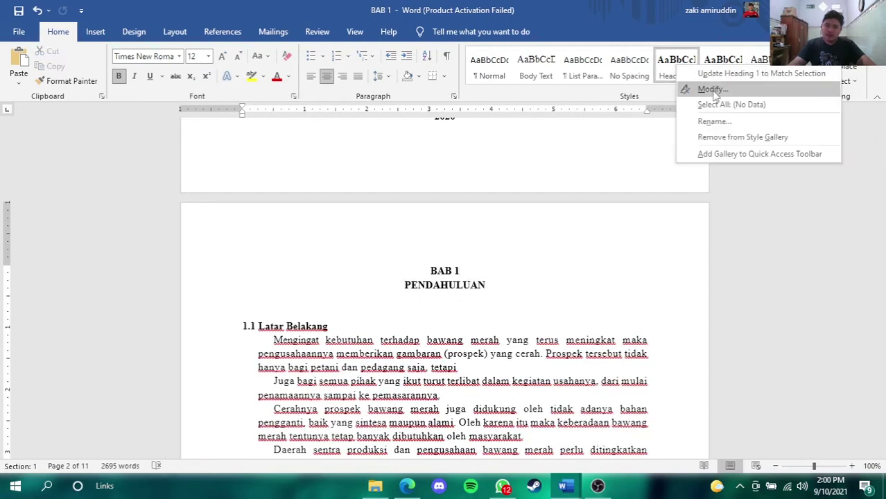
click(712, 93)
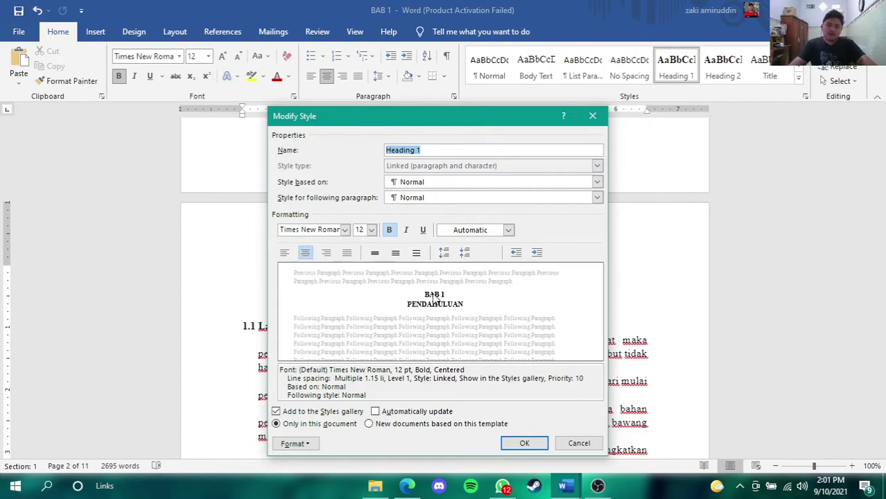
click(379, 254)
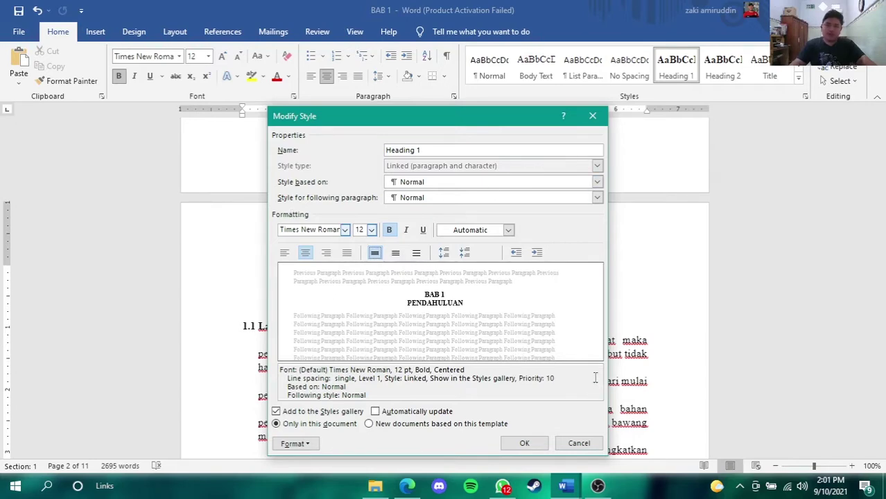
click(536, 444)
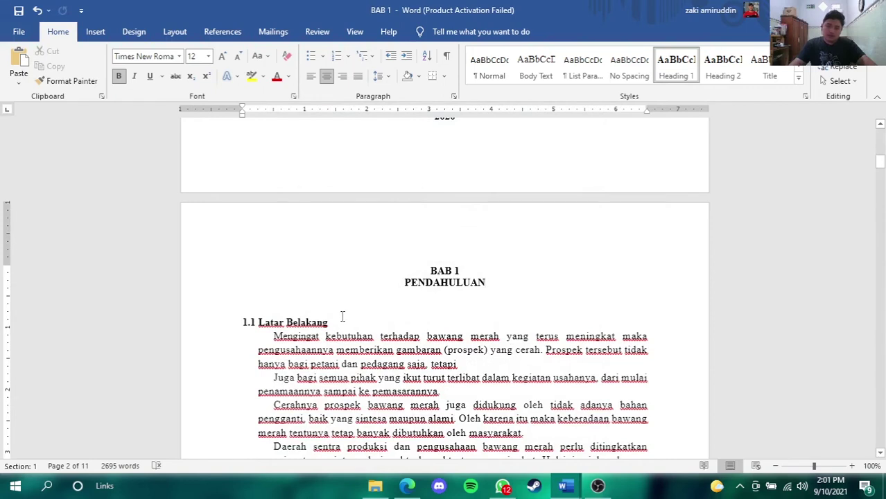
Update the Heading 2 style to match the formatting of the "Latar Belakang" subheading.
drag(343, 321, 239, 320)
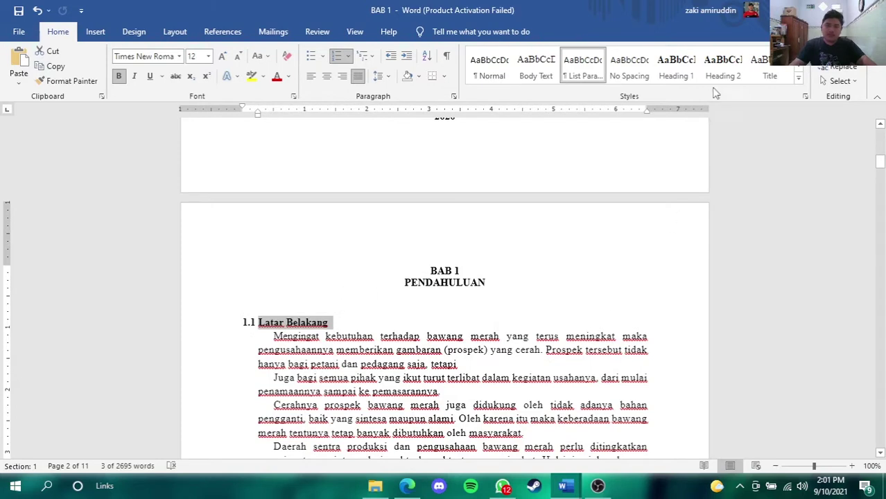
right_click(732, 70)
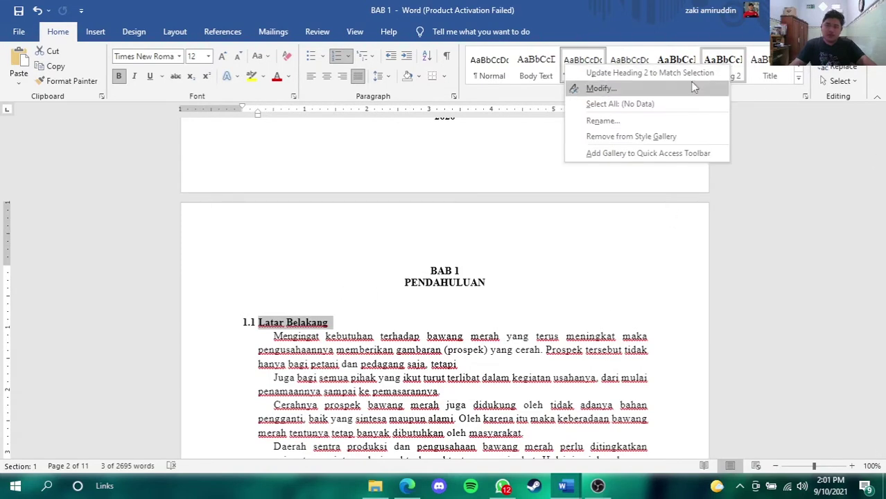
click(650, 73)
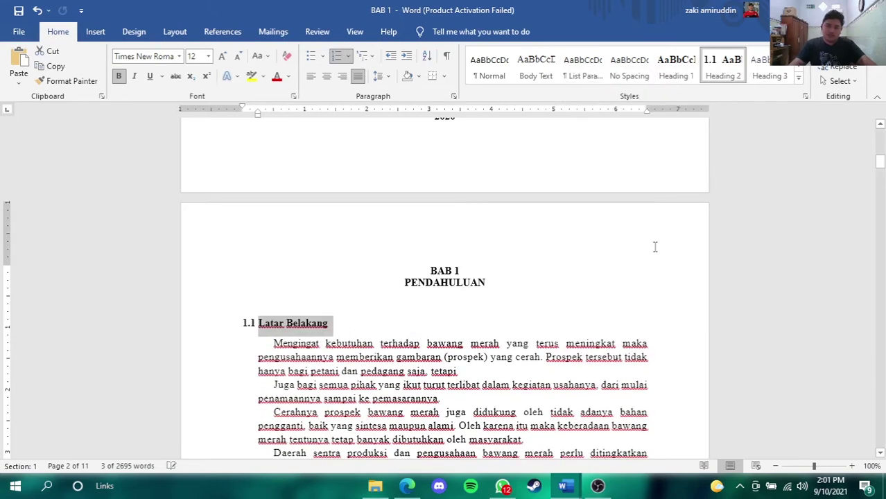
Modify the Heading 2 style to left alignment and 1.5 line spacing.
right_click(723, 68)
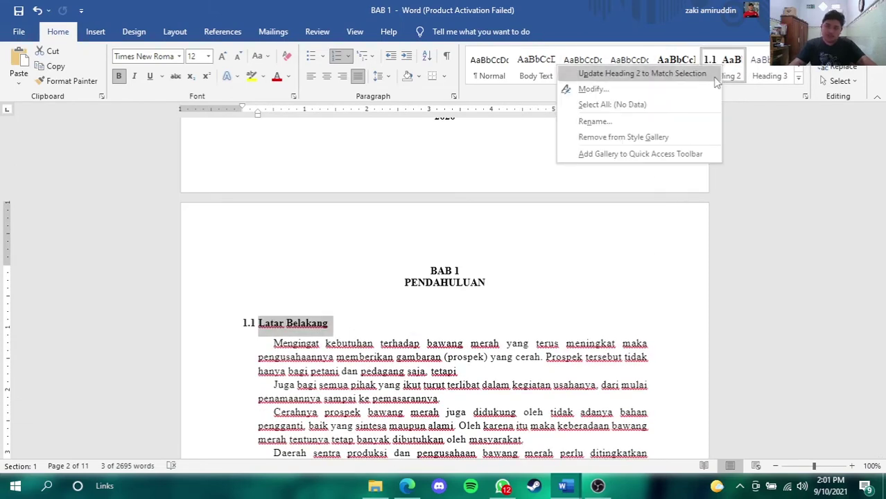
click(620, 87)
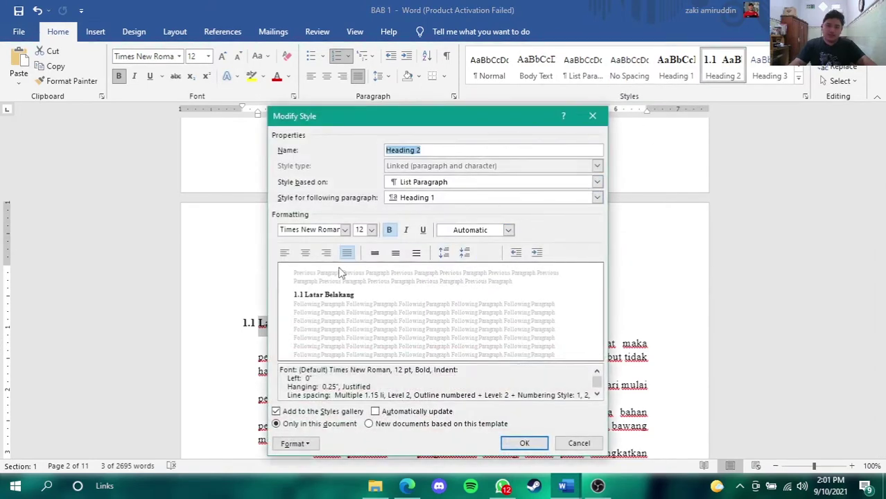
click(284, 252)
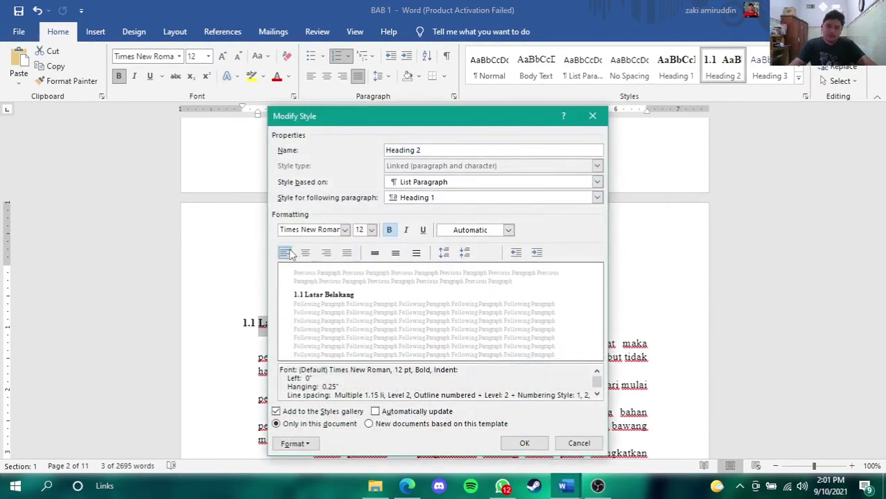
click(395, 253)
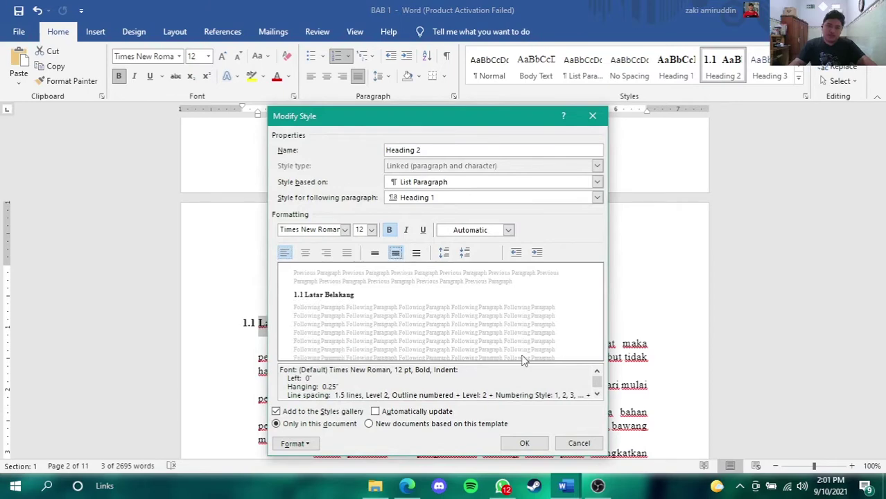
click(524, 443)
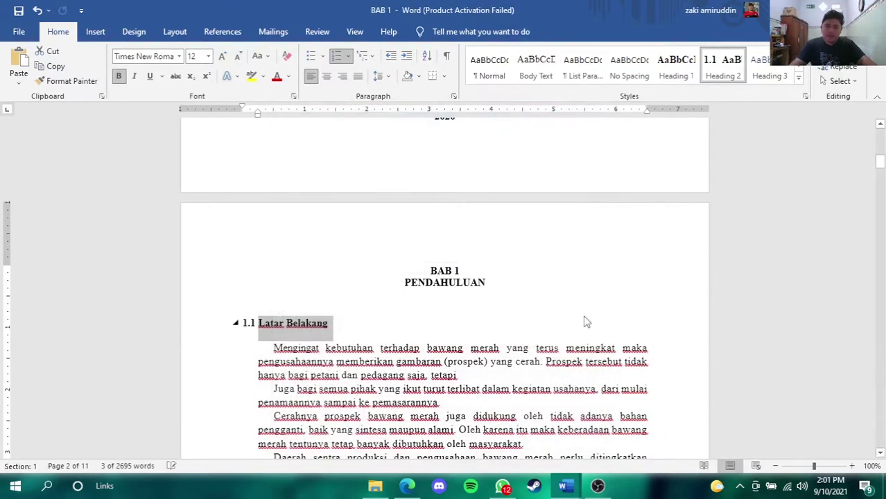
click(639, 289)
Apply Heading 2 to the "Rumusan Masalah" and "Tujuan dan Kegunaan Penelitian" subheadings.
scroll(489, 309, down, 1)
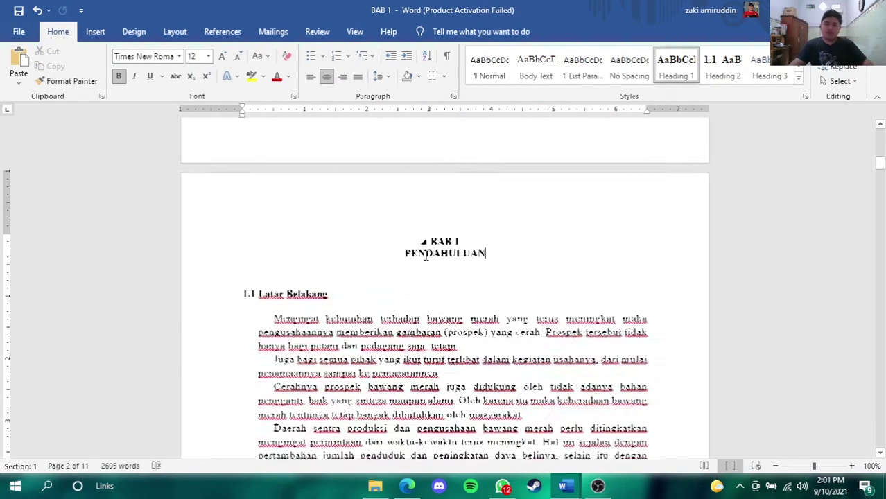
scroll(435, 204, down, 20)
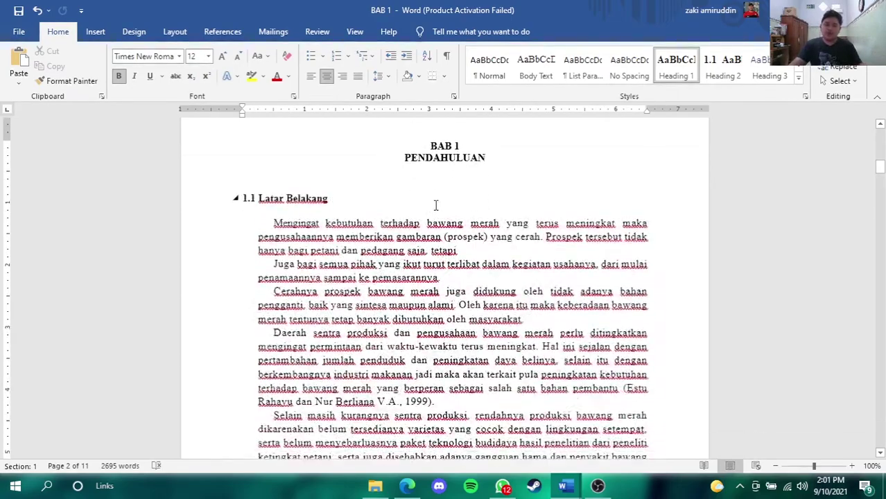
scroll(436, 204, down, 15)
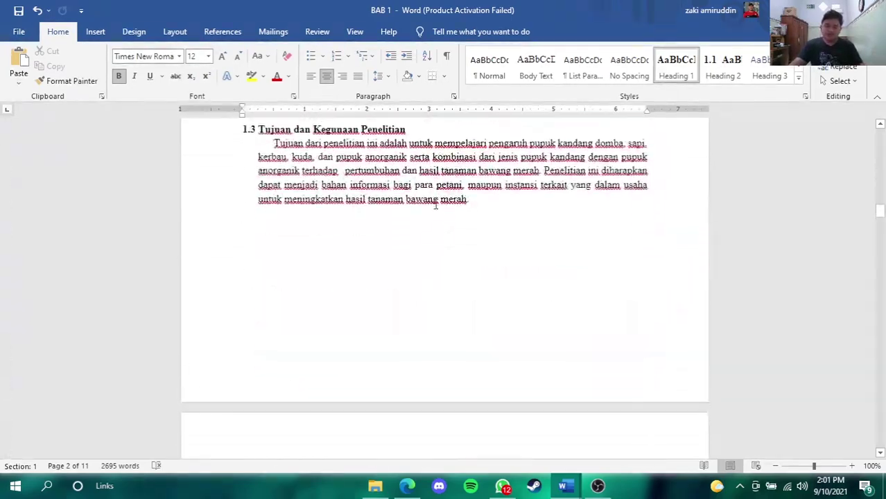
scroll(381, 163, up, 5)
drag(381, 164, 257, 166)
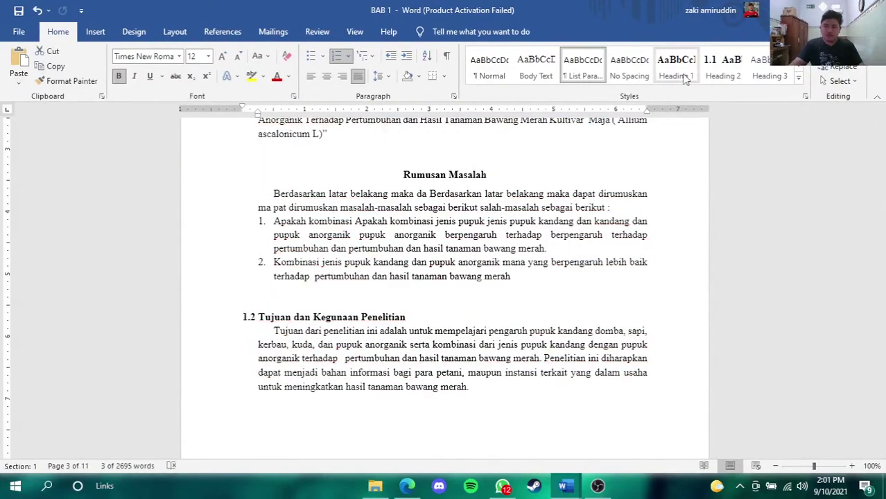
drag(407, 324, 276, 327)
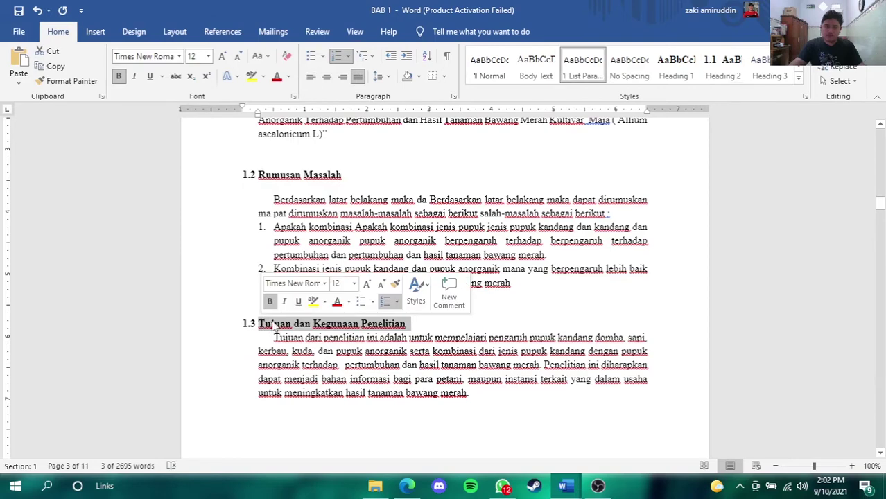
click(723, 69)
Apply Heading 1 to the "BAB II PEMBAHASAN" chapter title.
scroll(652, 250, down, 3)
scroll(550, 229, down, 6)
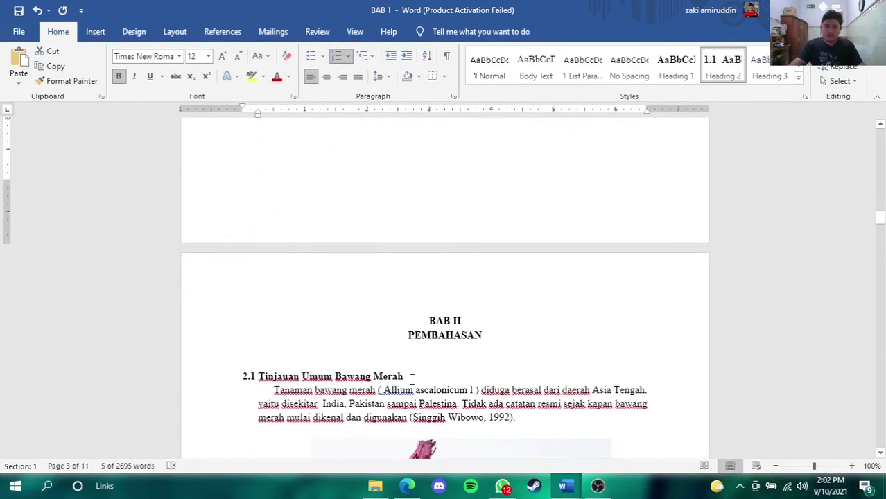
drag(407, 375, 282, 375)
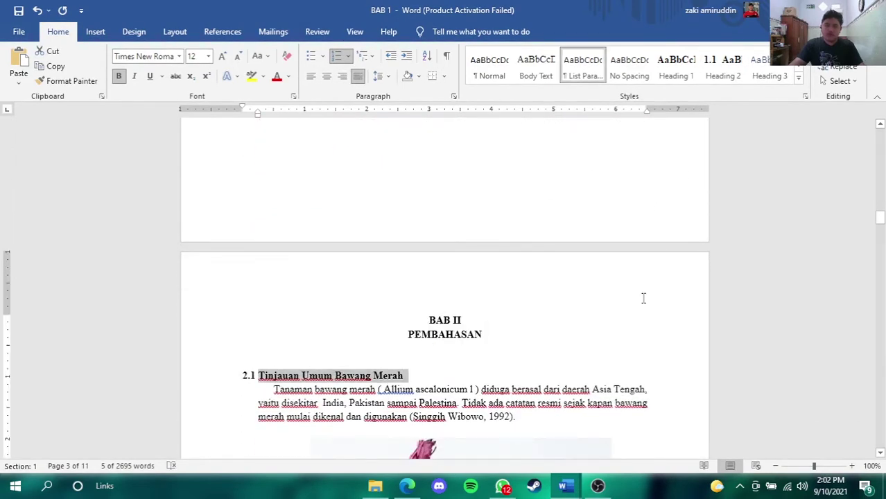
click(459, 321)
drag(449, 316, 506, 341)
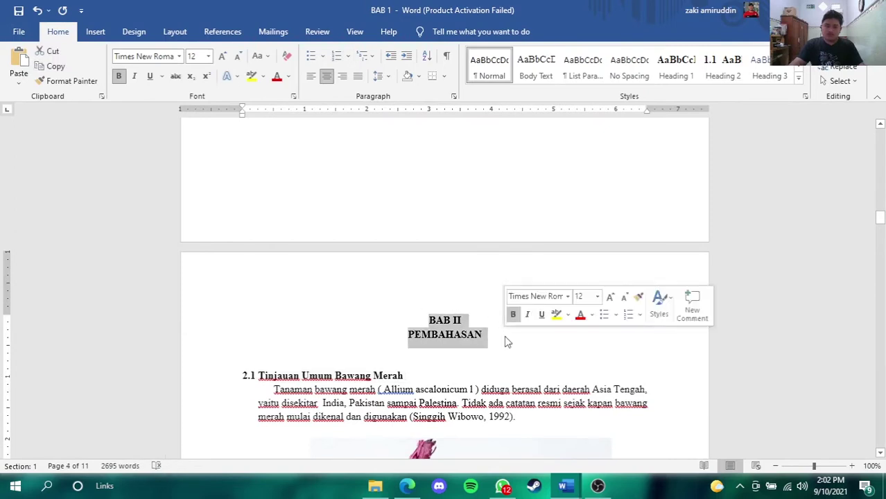
click(692, 64)
Start a new style named "Sub bab 2" from the "Tinjauan Umum Bawang Merah" subheading and open its full formatting options.
scroll(658, 291, down, 4)
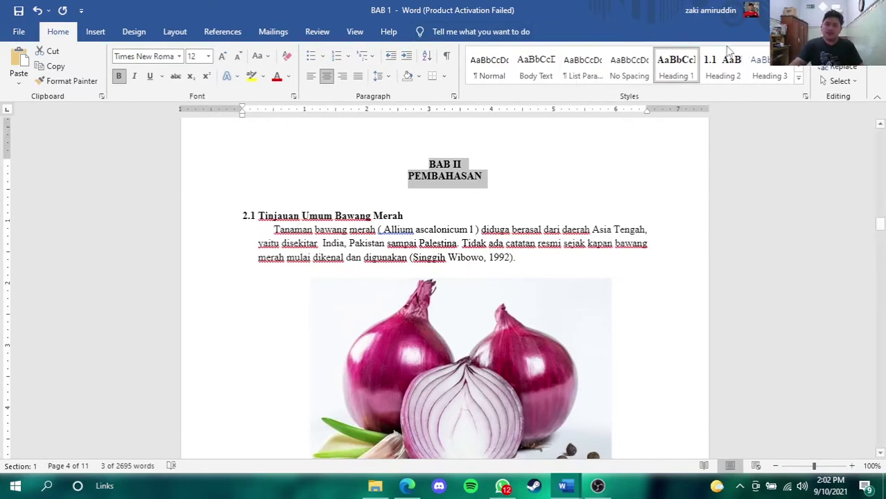
drag(408, 217, 258, 215)
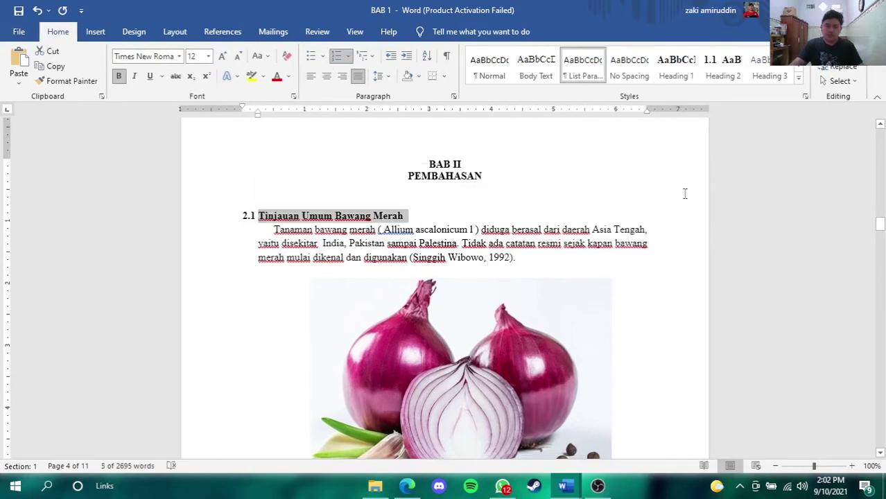
click(800, 77)
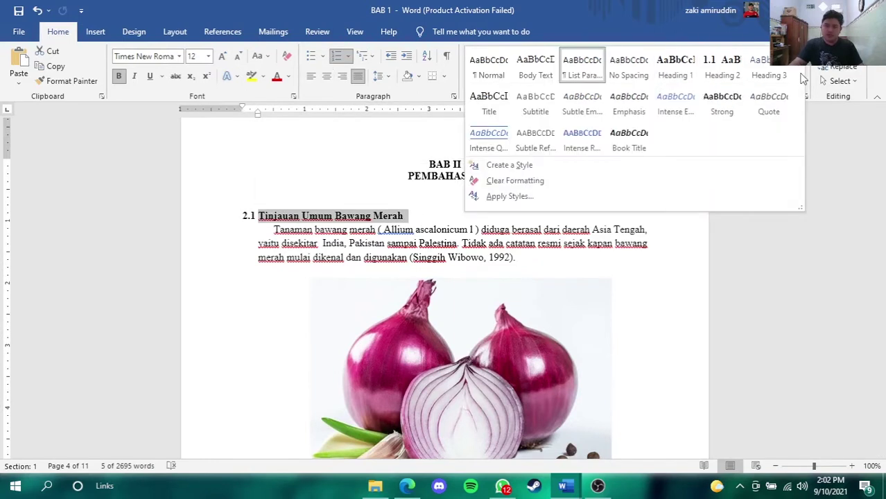
click(553, 166)
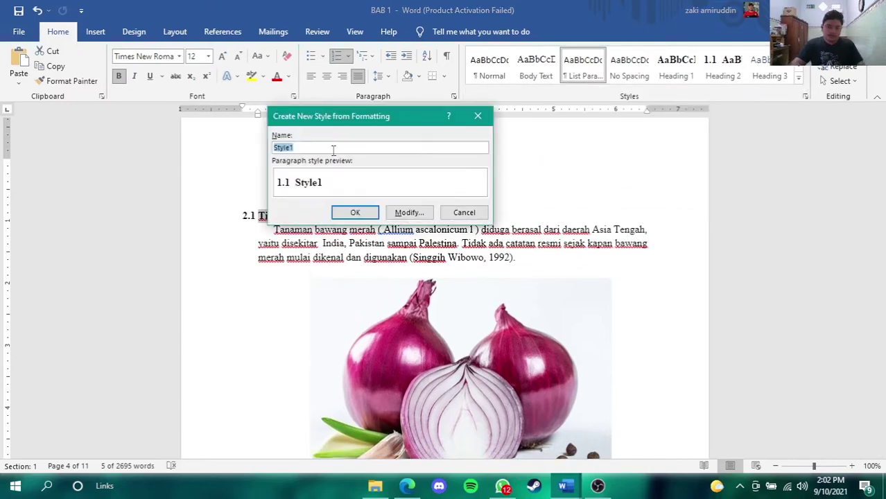
text(Sub bab 2)
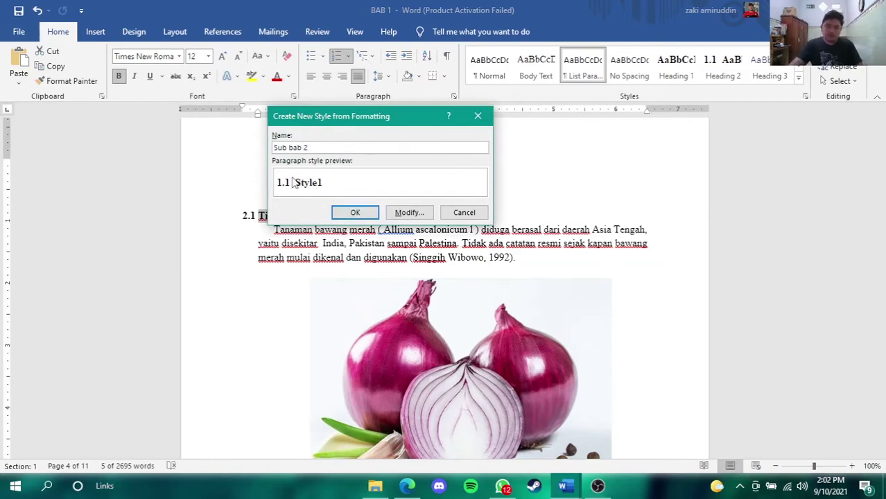
click(410, 211)
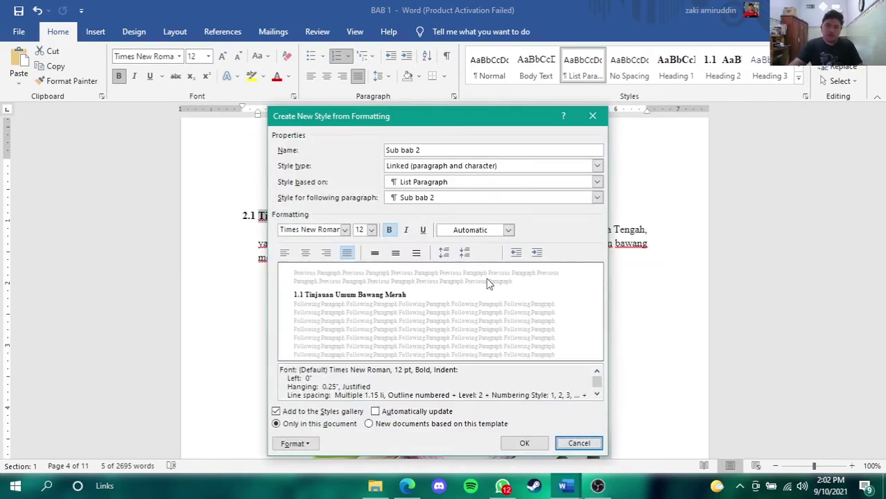
Base the "Sub bab 2" style on Heading 2 and set Heading 2 as its following paragraph style.
click(597, 183)
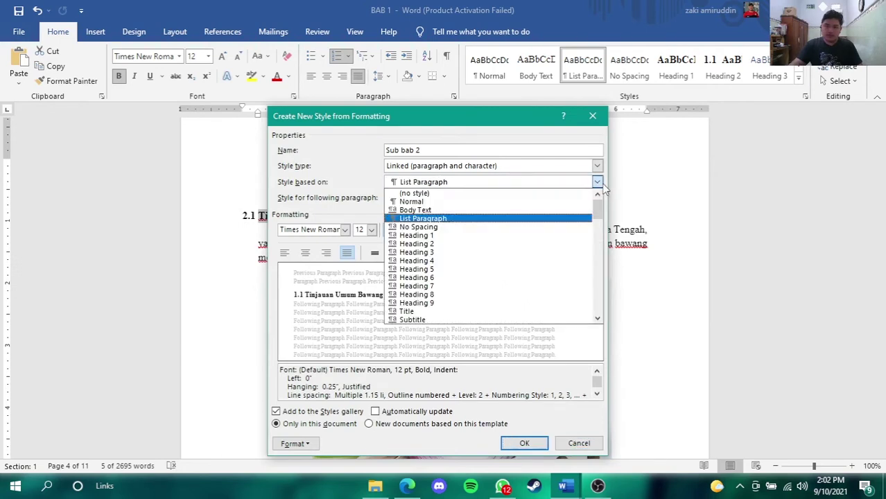
click(430, 244)
click(597, 198)
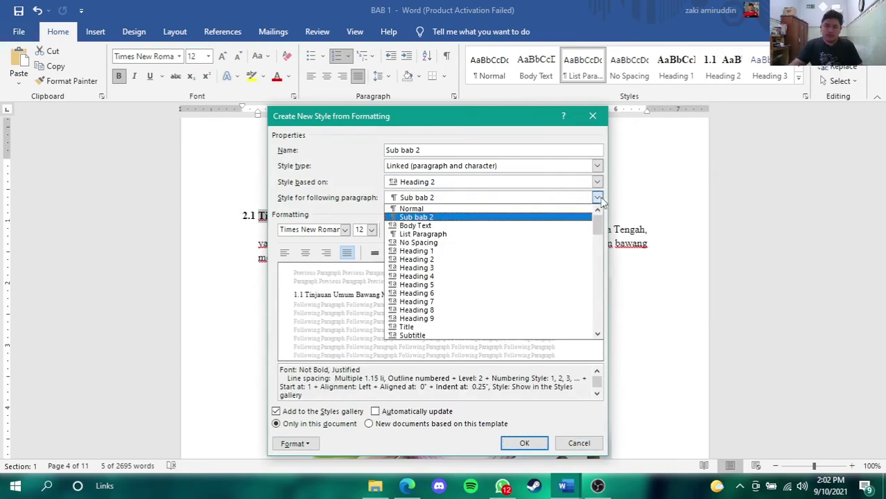
click(418, 259)
Make the "Sub bab 2" style bold and left-aligned with 1.5 line spacing, and create it.
click(389, 230)
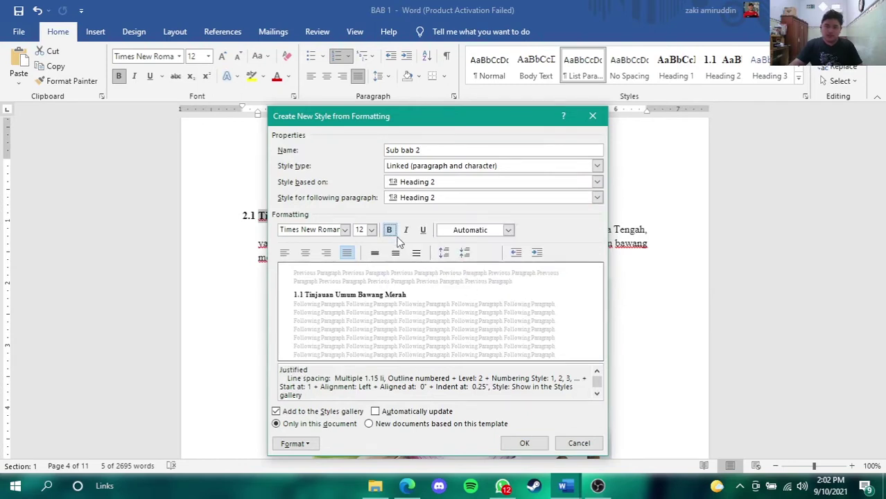
click(285, 254)
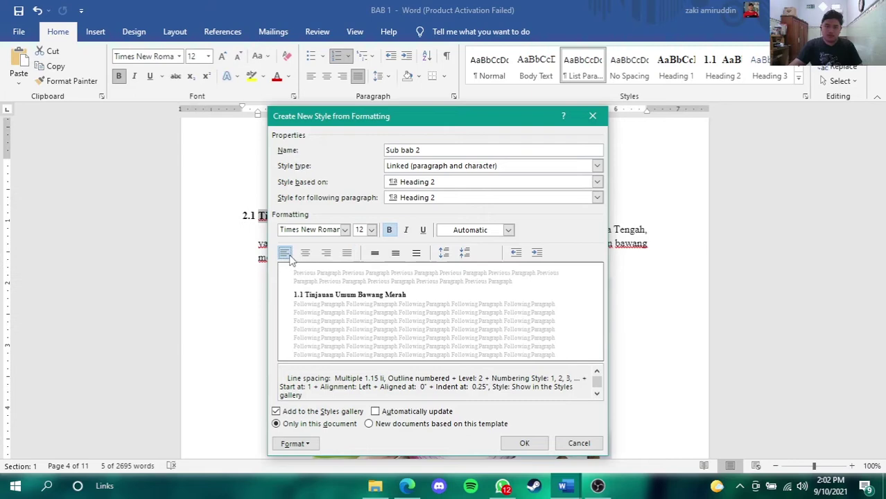
click(396, 254)
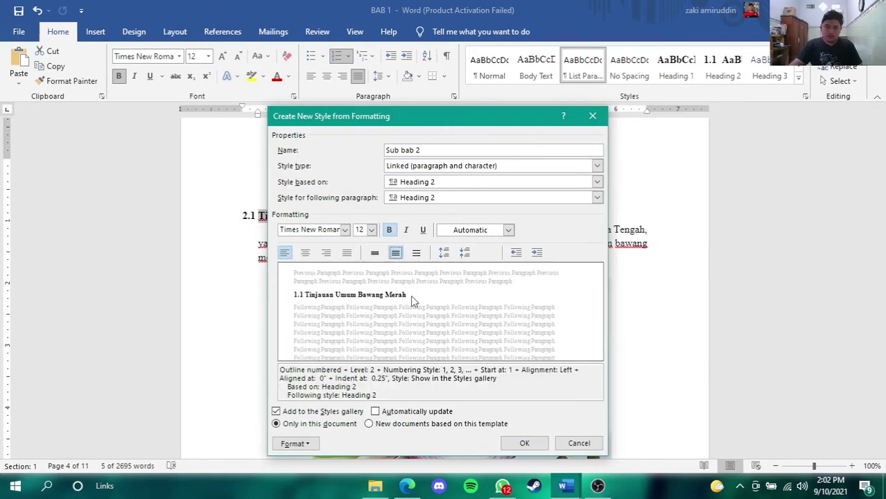
click(524, 443)
Apply the "Sub bab 2" style to the "Morfologi Bawang Merah" subheading.
scroll(577, 210, down, 3)
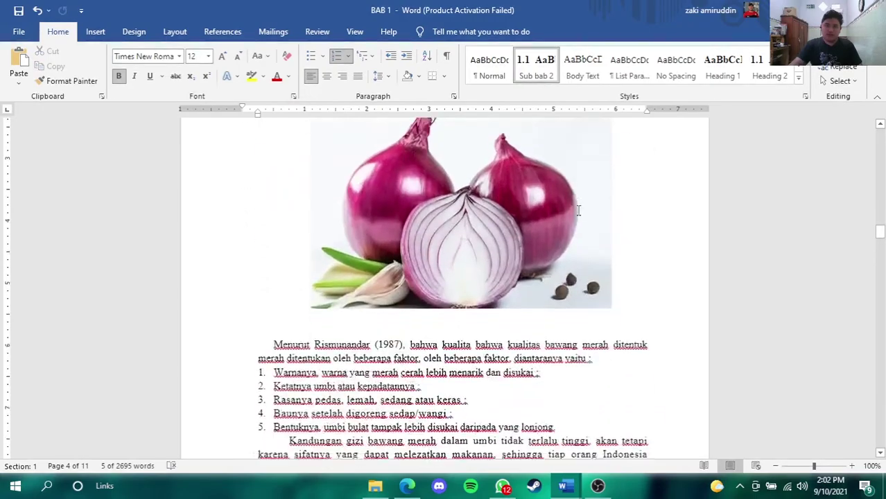
scroll(578, 210, down, 15)
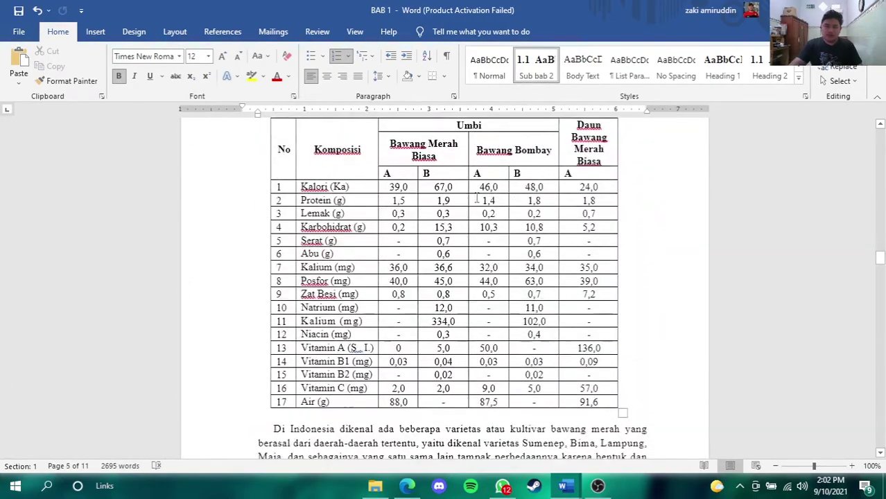
scroll(476, 200, down, 15)
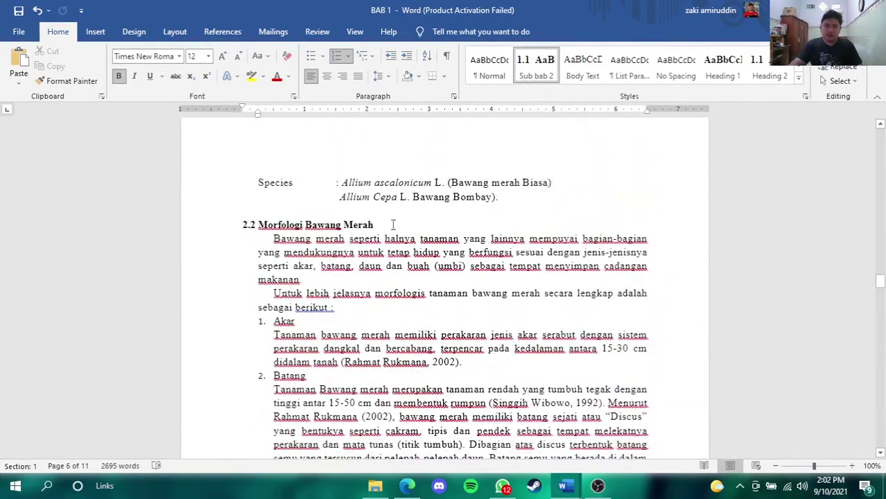
drag(392, 225, 258, 224)
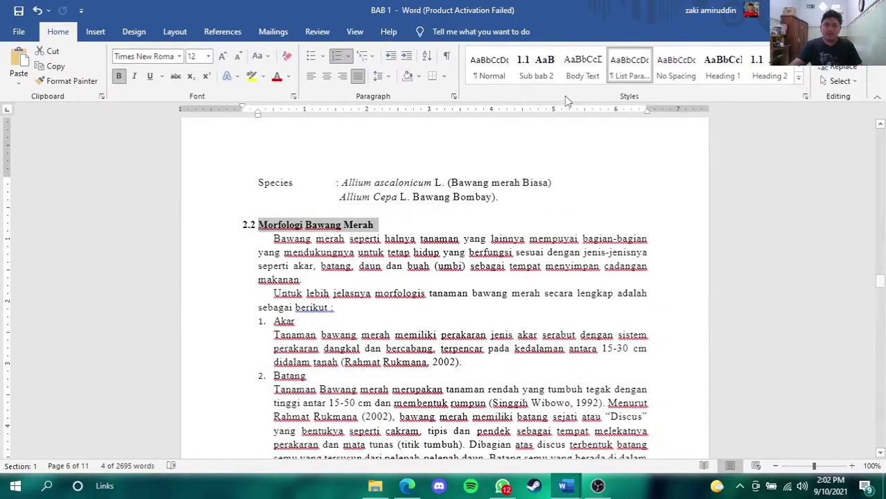
click(536, 65)
Apply the "Sub bab 2" style to the "Tinjauan Umum Pupuk Organik" and "Bahan dan Alat Percobaan" subheadings.
scroll(496, 226, down, 7)
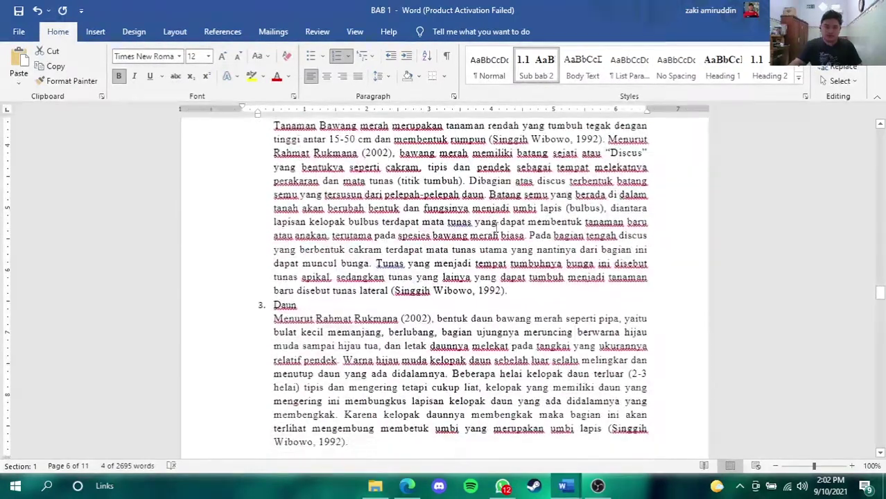
scroll(497, 226, down, 15)
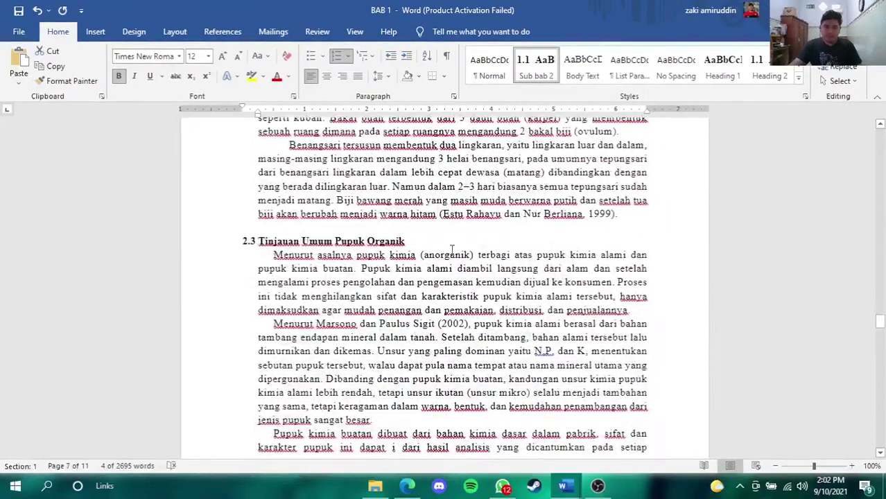
click(551, 70)
scroll(552, 249, down, 15)
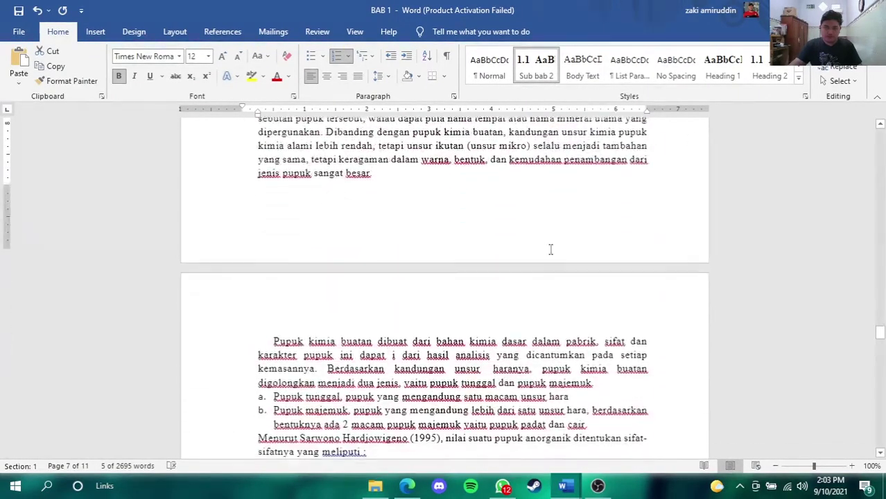
scroll(409, 229, down, 5)
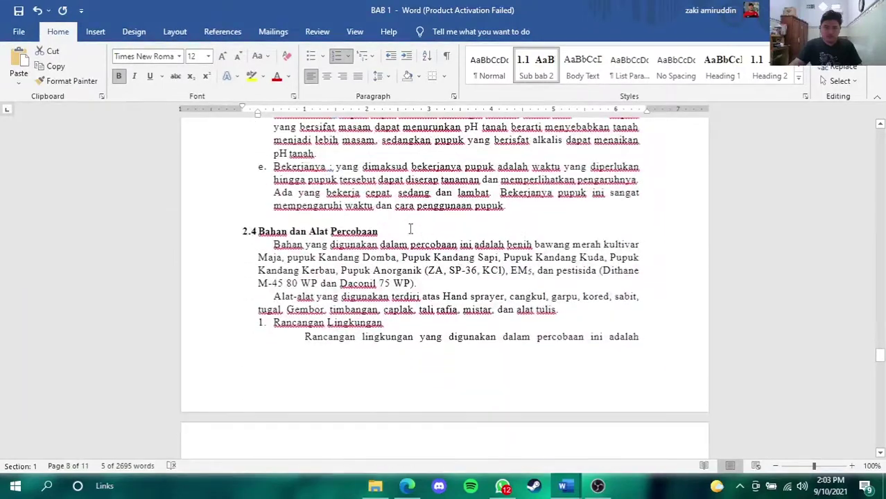
click(536, 67)
Apply Heading 1 to the "BAB III PENUTUP" chapter title.
scroll(566, 244, down, 15)
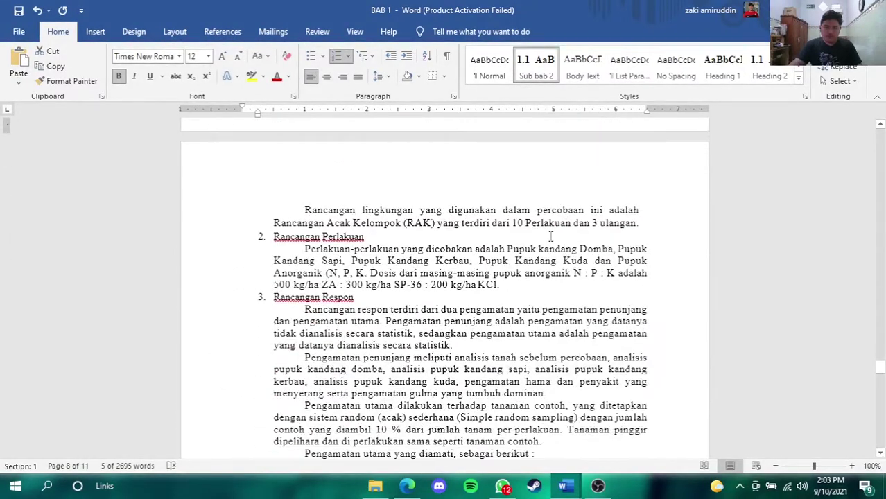
scroll(449, 242, up, 1)
scroll(449, 243, down, 7)
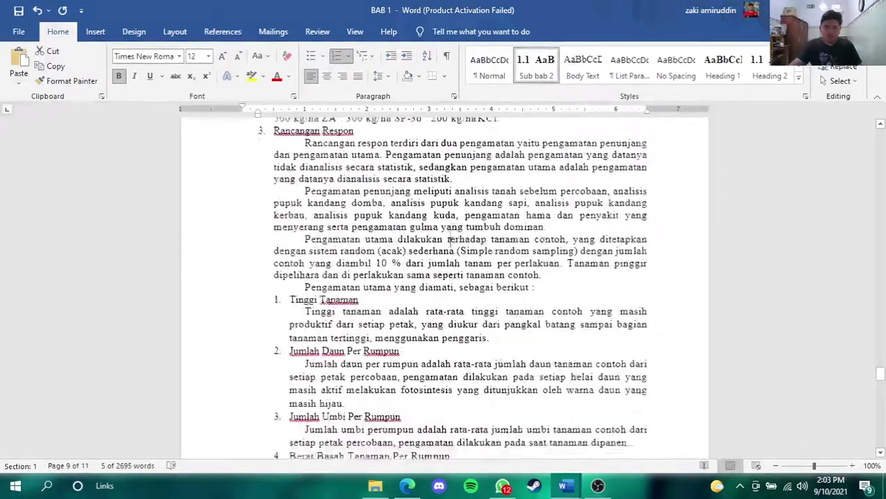
scroll(451, 243, down, 9)
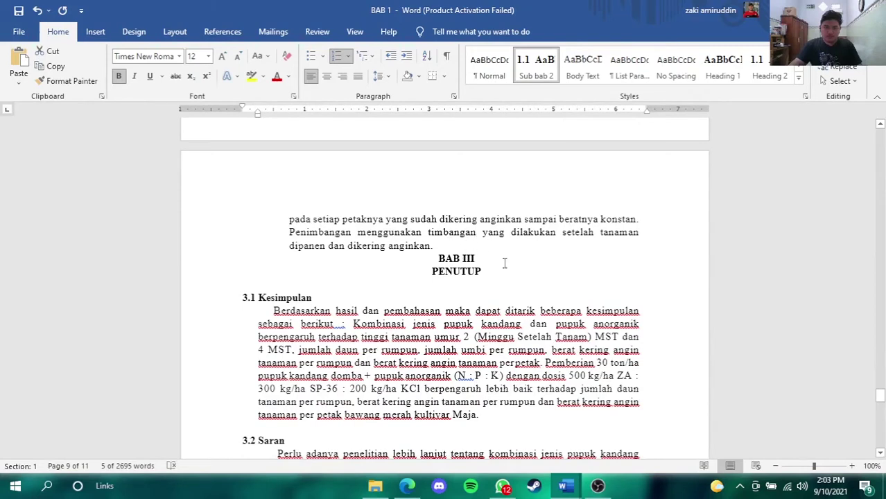
drag(477, 260, 530, 273)
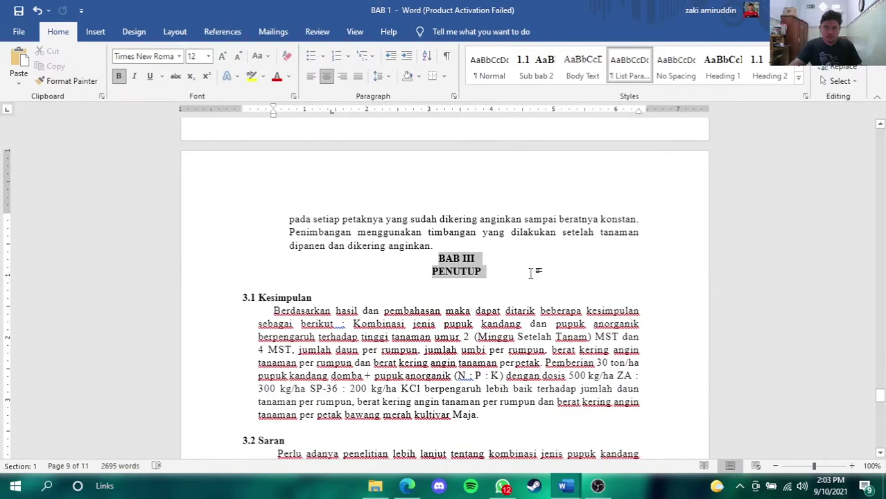
click(536, 66)
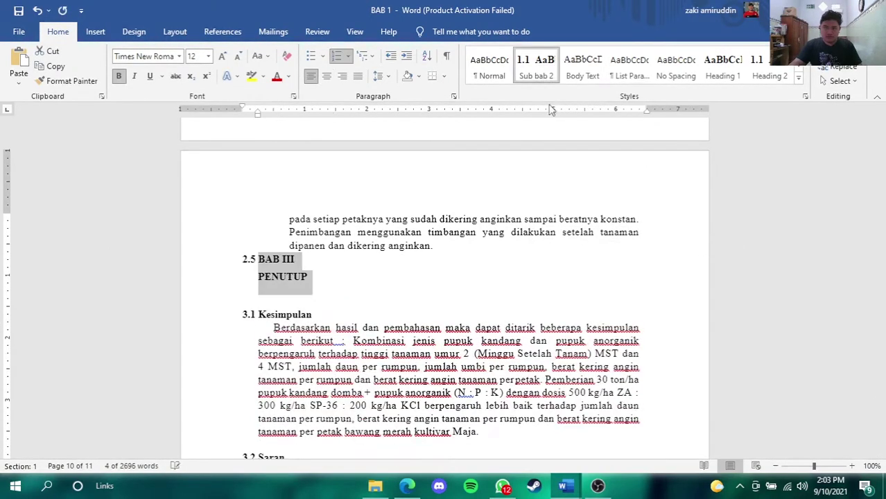
click(724, 70)
click(656, 241)
Start a new style from the "Kesimpulan" subheading, keeping the default name, and open its full formatting options.
scroll(362, 284, down, 2)
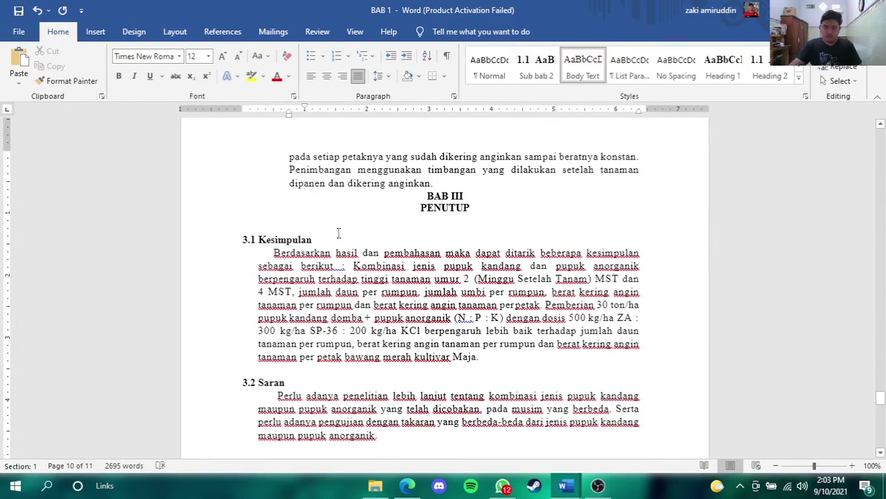
drag(316, 239, 259, 241)
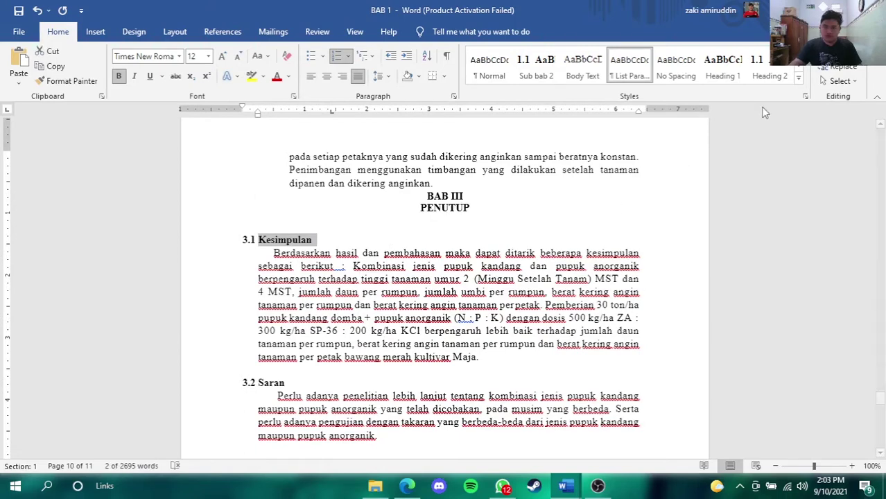
click(798, 77)
click(556, 170)
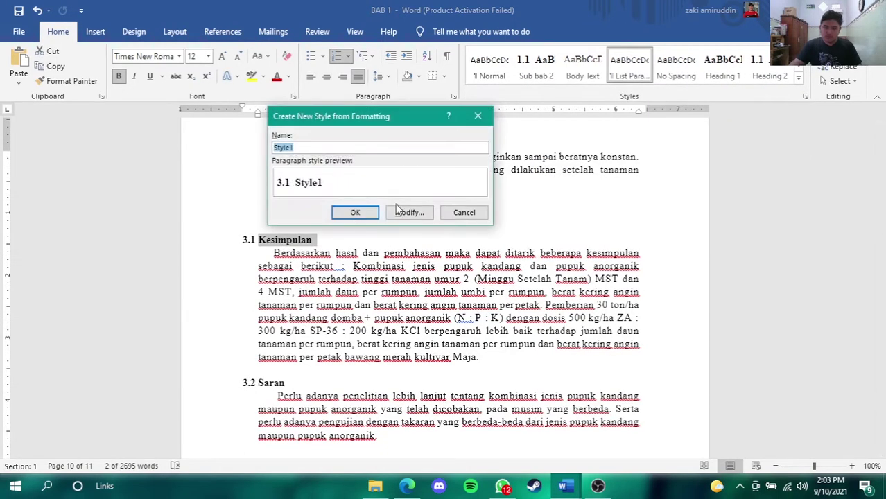
click(402, 211)
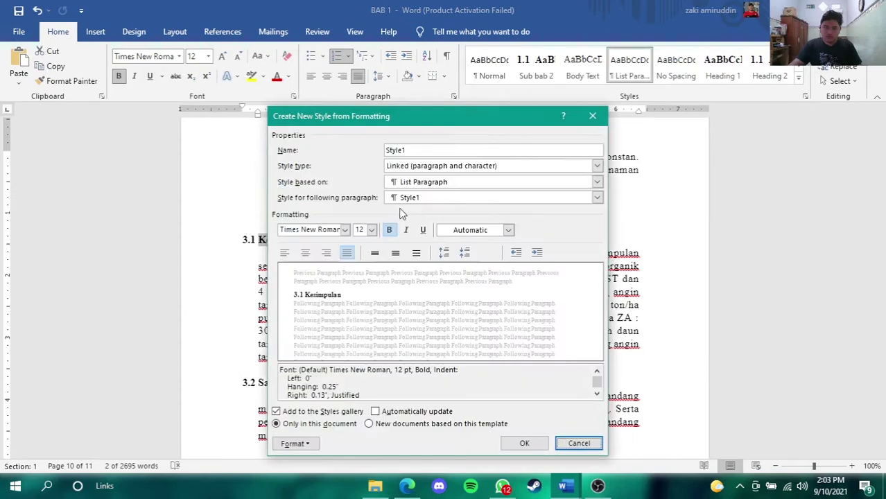
Create the style based on and followed by Heading 2, with left alignment and 1.5 line spacing.
click(596, 183)
click(437, 252)
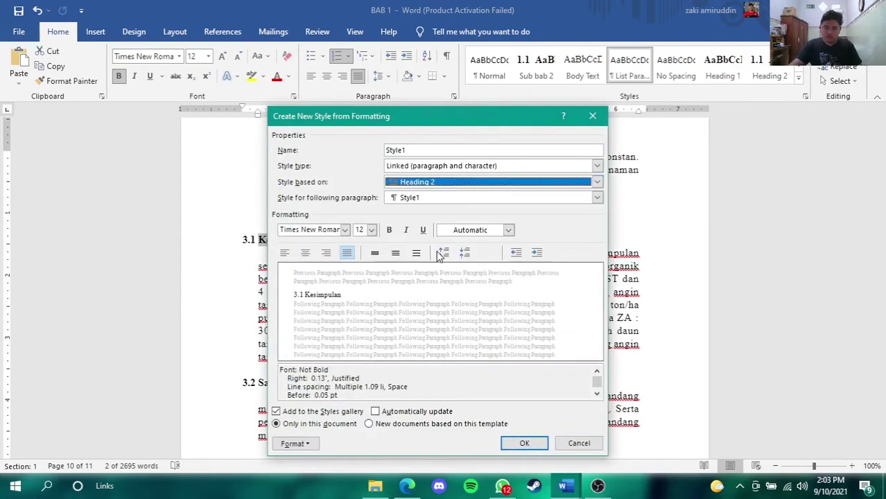
click(598, 197)
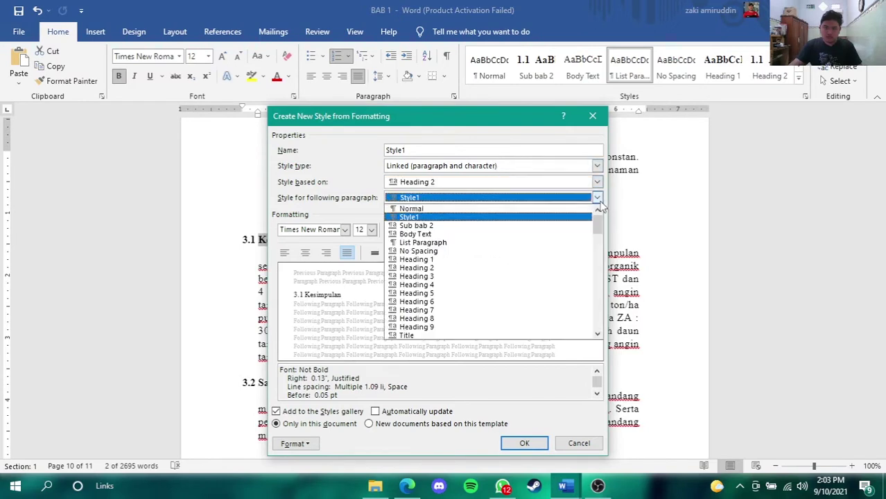
click(426, 269)
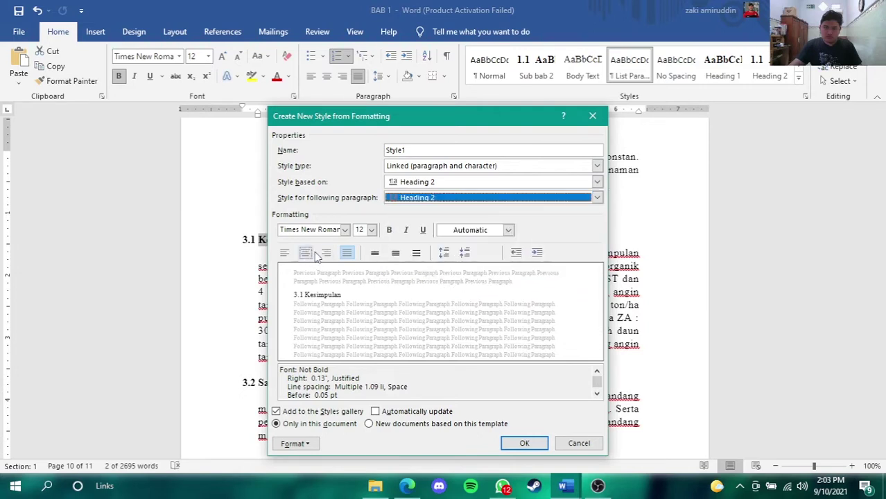
click(285, 253)
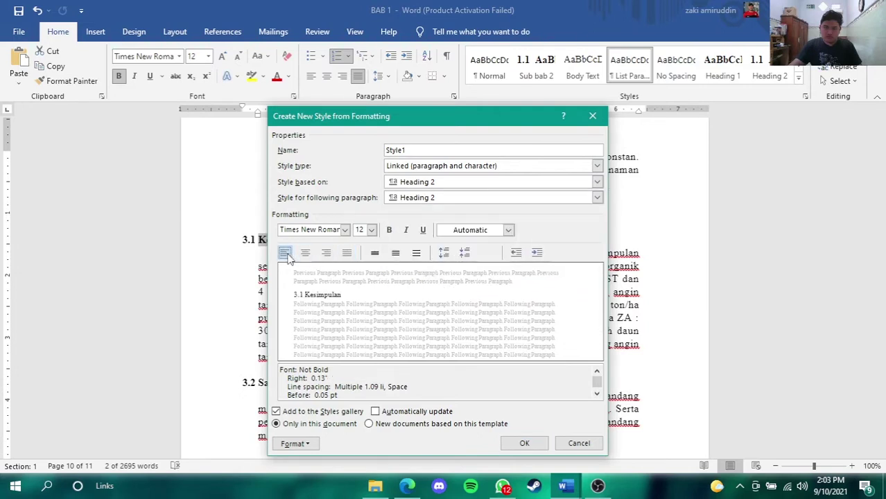
click(401, 255)
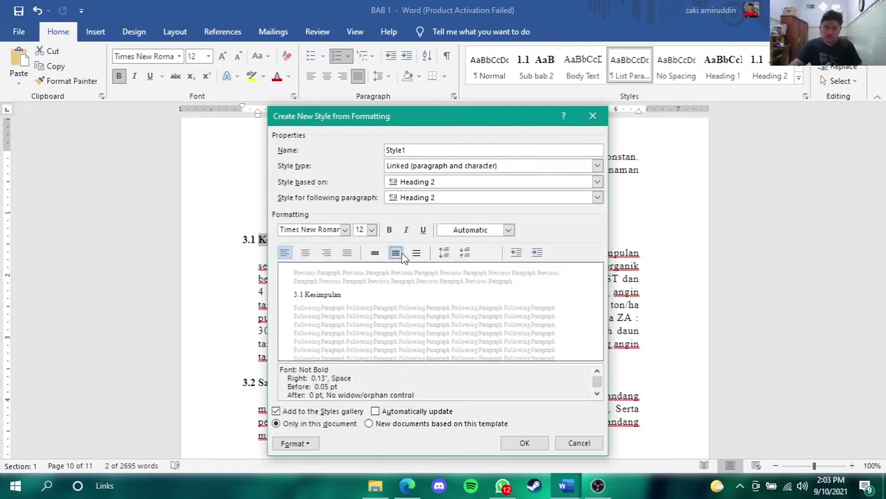
click(526, 444)
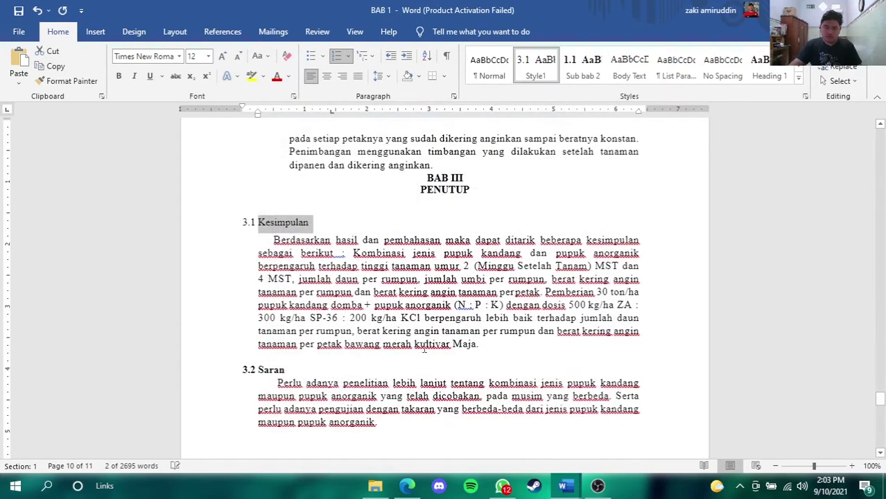
Apply Style1 to the "Saran" subheading and Heading 1 to the "BAB IV DAFTAR PUSTAKA" chapter title.
drag(288, 358, 240, 361)
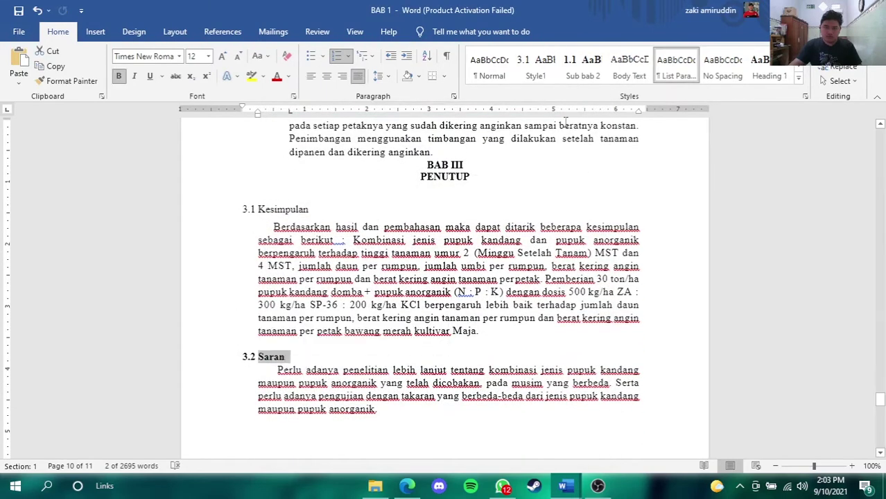
click(545, 81)
scroll(470, 316, down, 10)
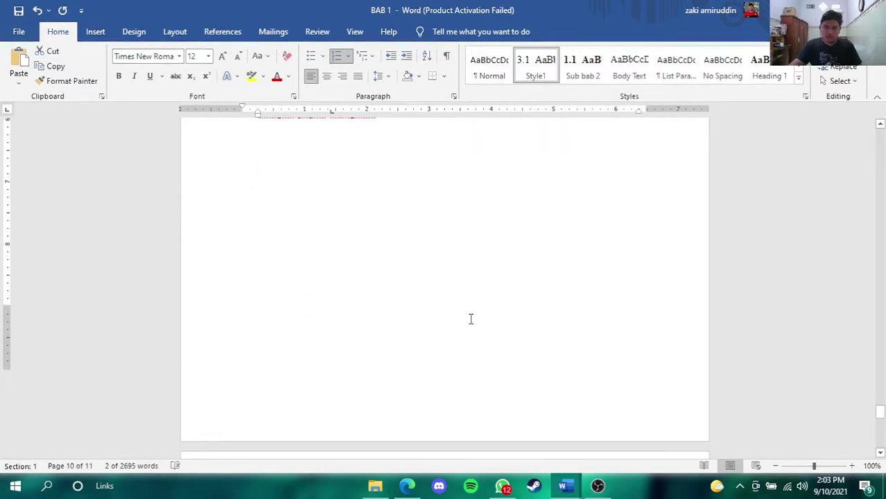
drag(394, 345, 503, 369)
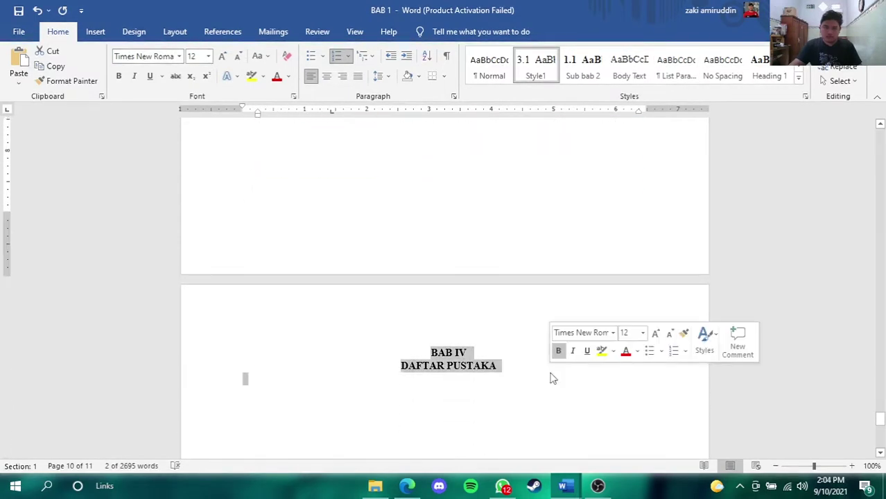
click(770, 69)
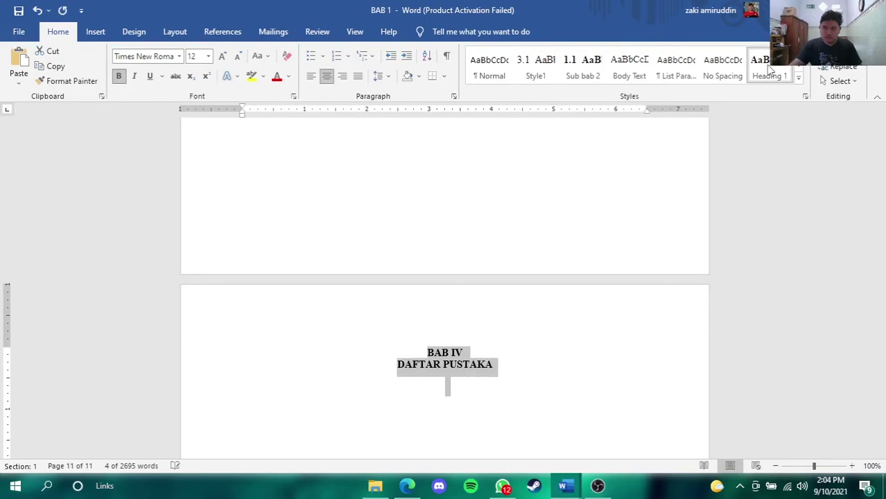
click(716, 343)
Insert a blank page just after the university logo on the cover page.
scroll(716, 342, up, 15)
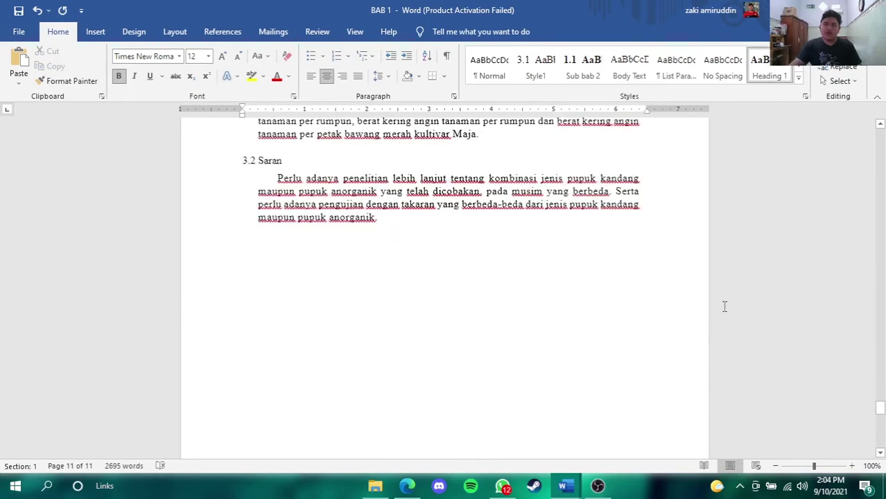
scroll(599, 274, up, 20)
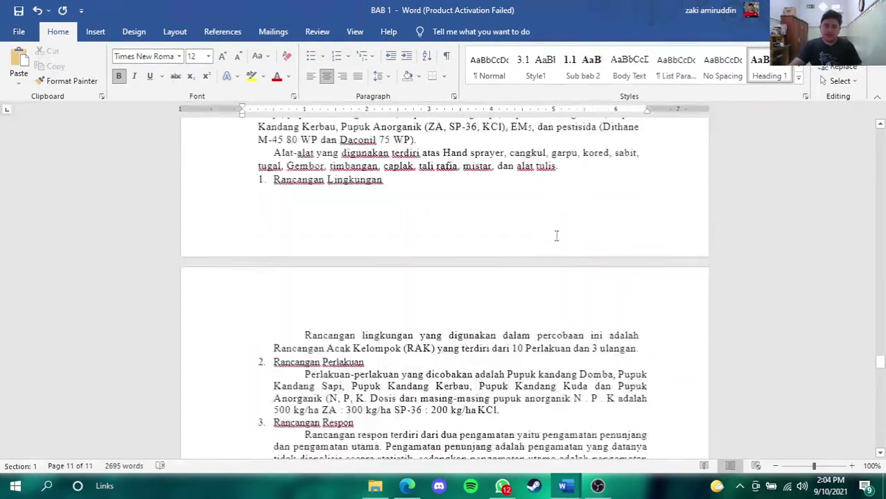
scroll(557, 237, up, 15)
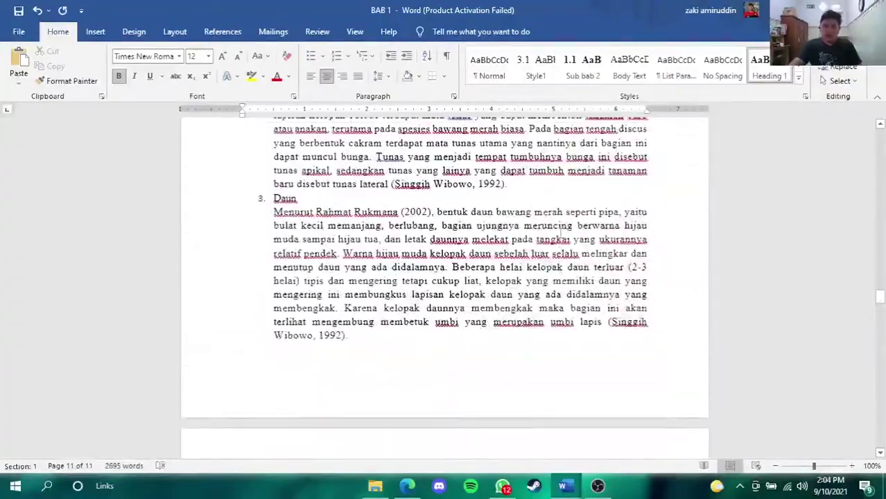
drag(880, 275, 880, 148)
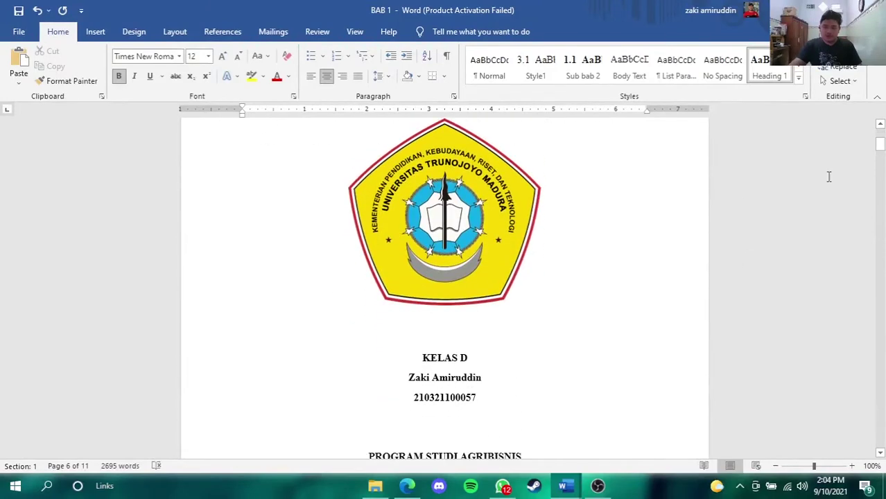
click(617, 233)
scroll(621, 248, down, 3)
scroll(506, 205, down, 5)
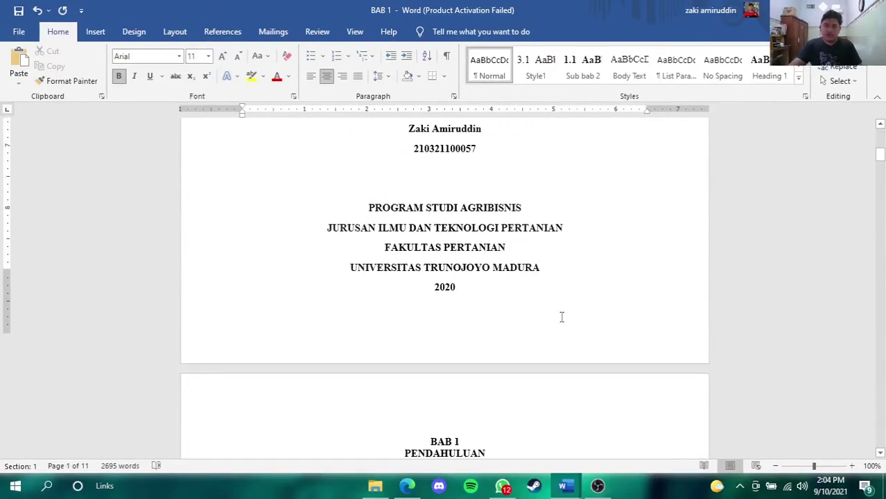
scroll(433, 386, up, 1)
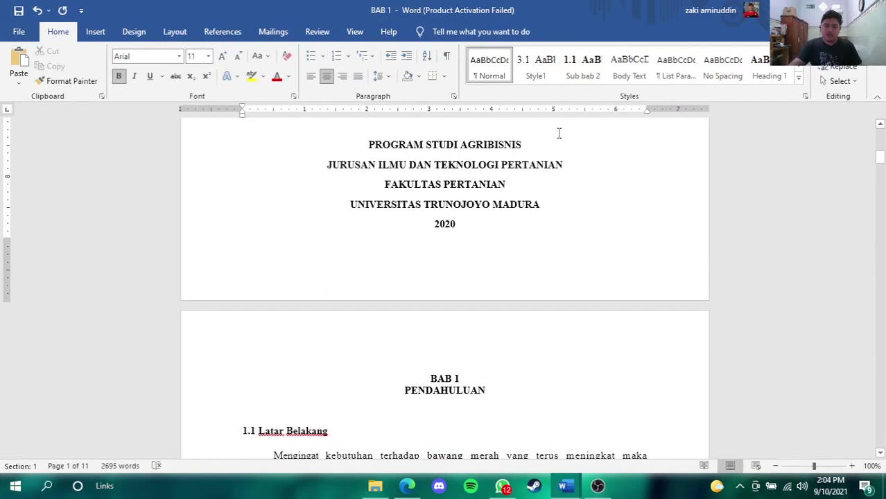
scroll(599, 243, up, 5)
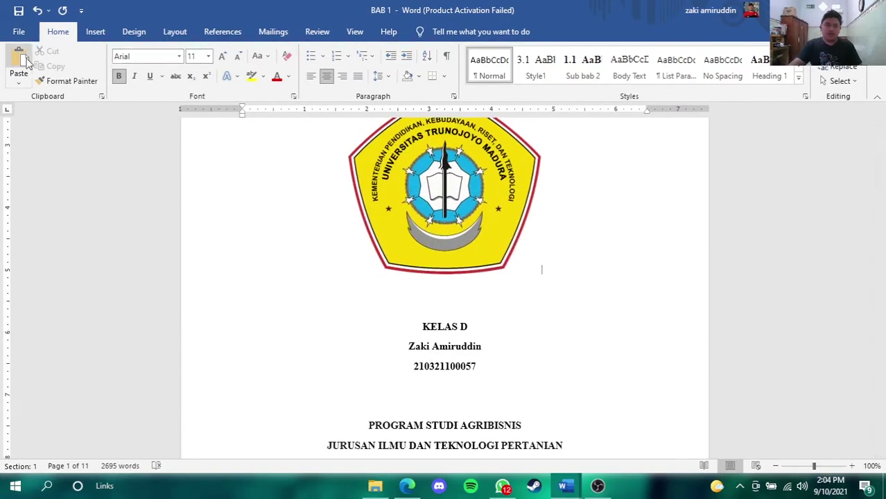
click(95, 32)
click(35, 66)
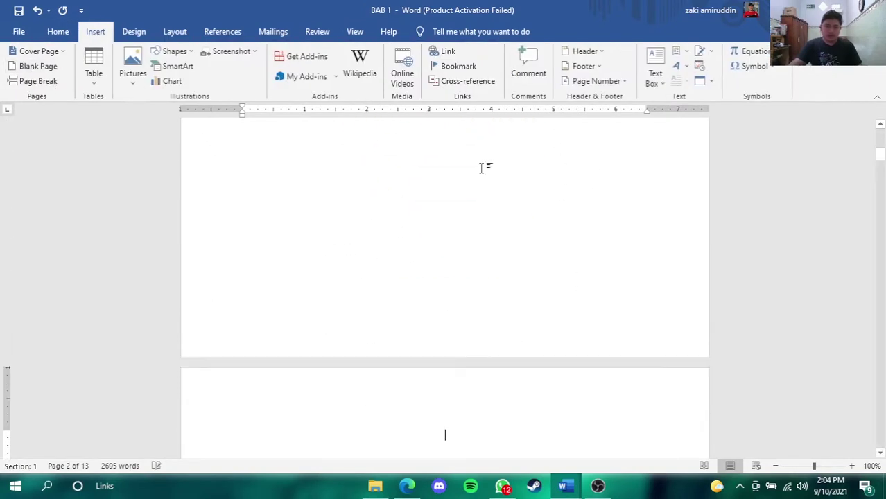
Set the font on the new blank page to bold Times New Roman, 12 pt.
scroll(482, 169, down, 2)
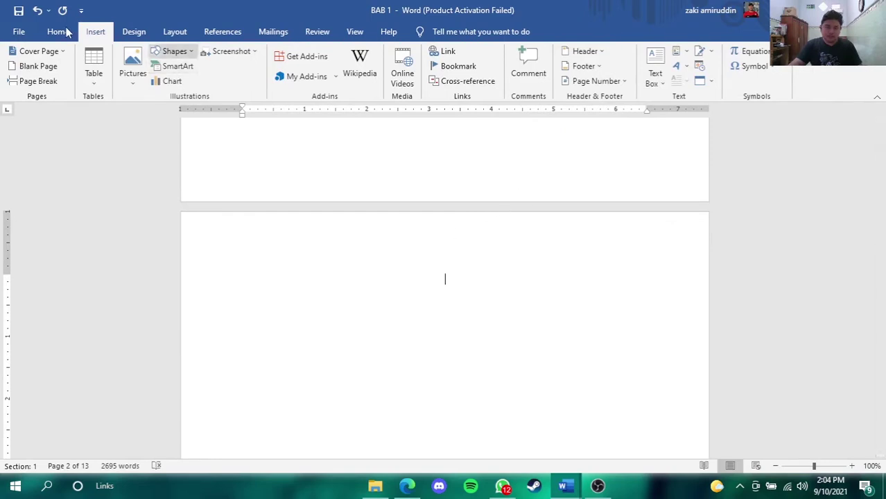
key(alt+h)
click(179, 56)
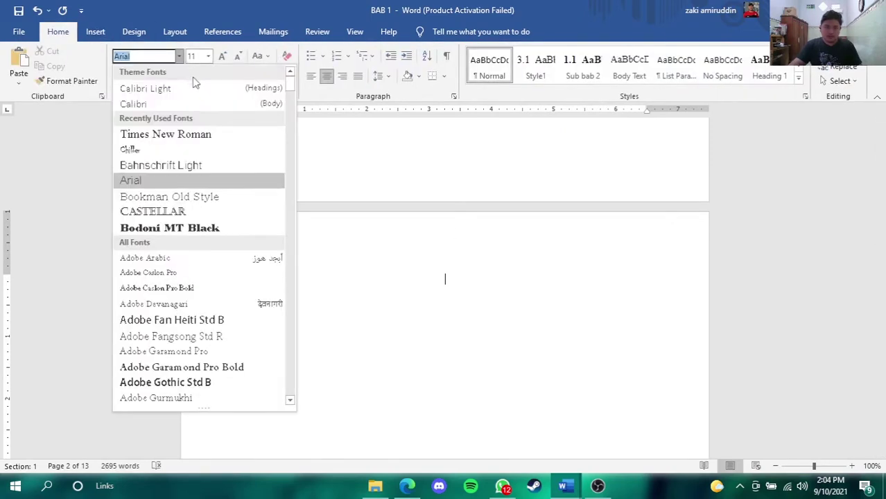
click(190, 133)
click(222, 59)
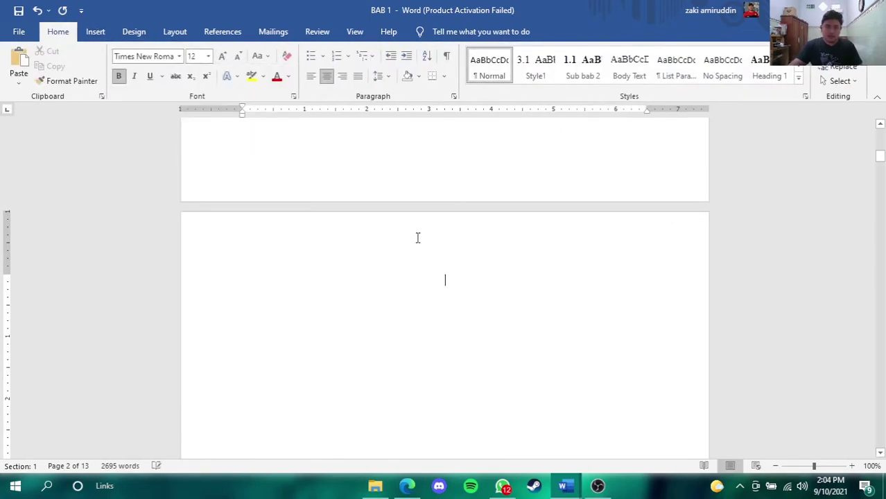
key(ctrl+b)
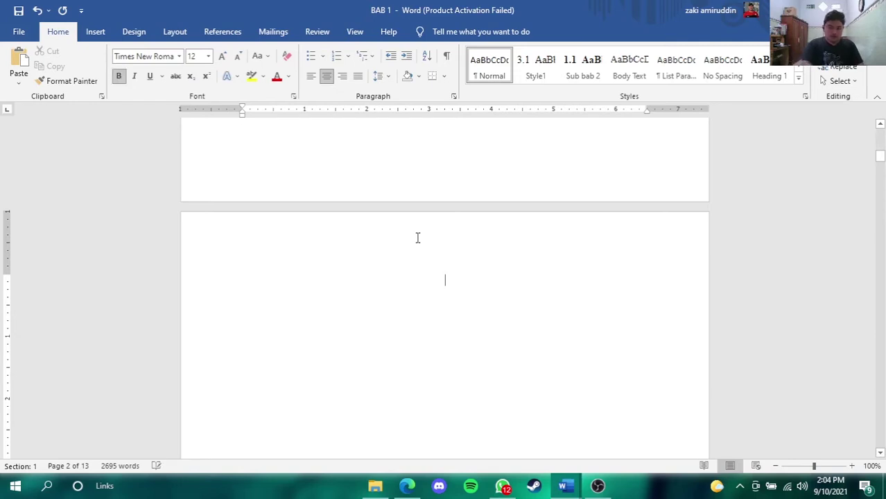
Add the title "DAFTAR ISI" to the new page and start a left-aligned line beneath it.
text(DAFTAR )
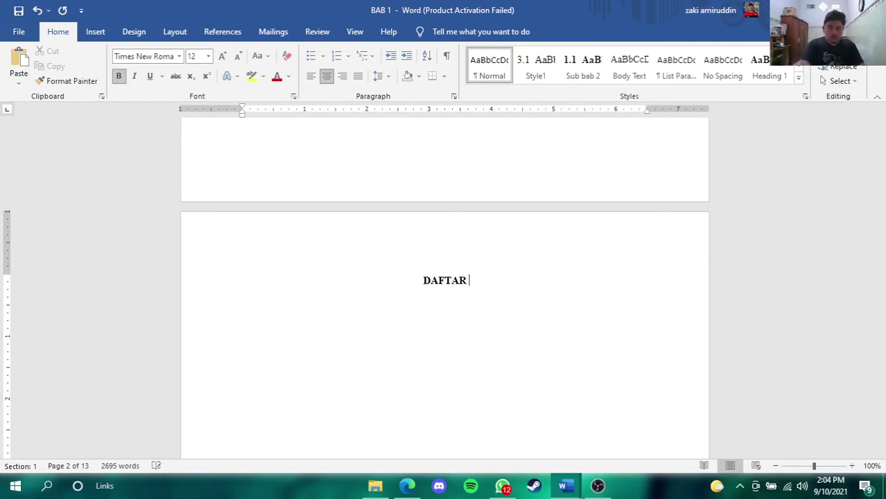
text(ISI)
key(Return)
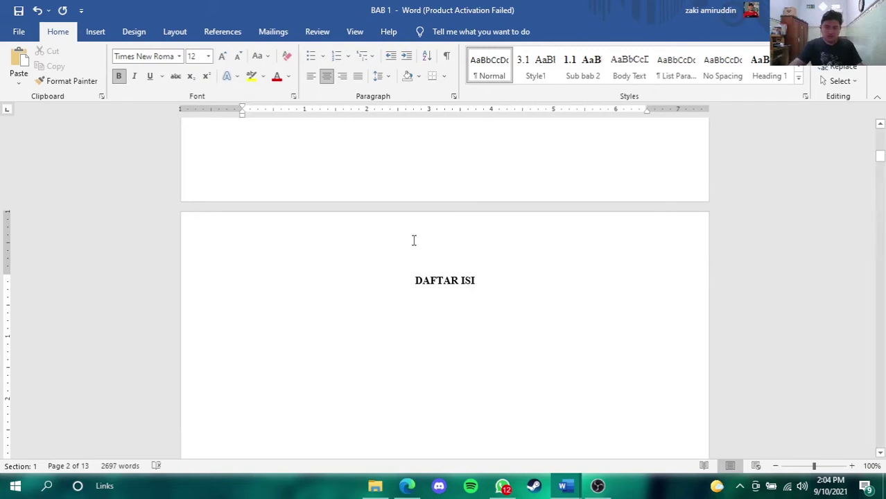
key(ctrl+l)
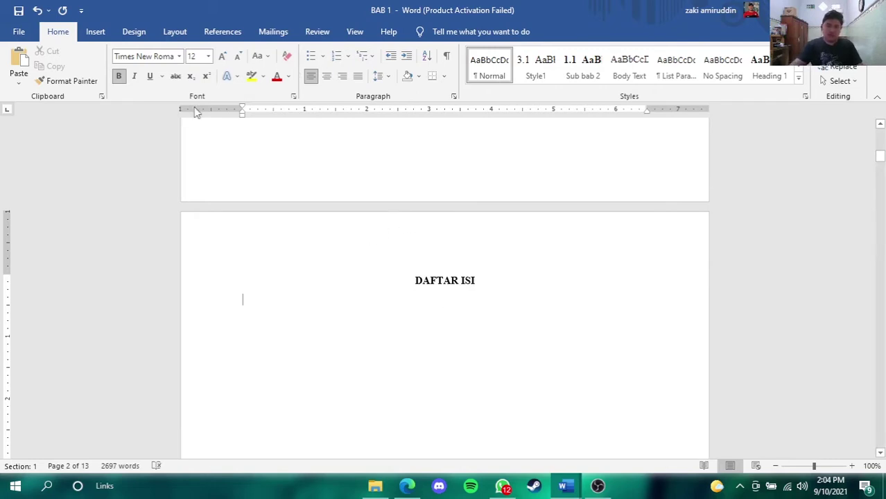
Insert a table of contents below the "DAFTAR ISI" title using the built-in Automatic Table 1.
click(95, 31)
click(175, 31)
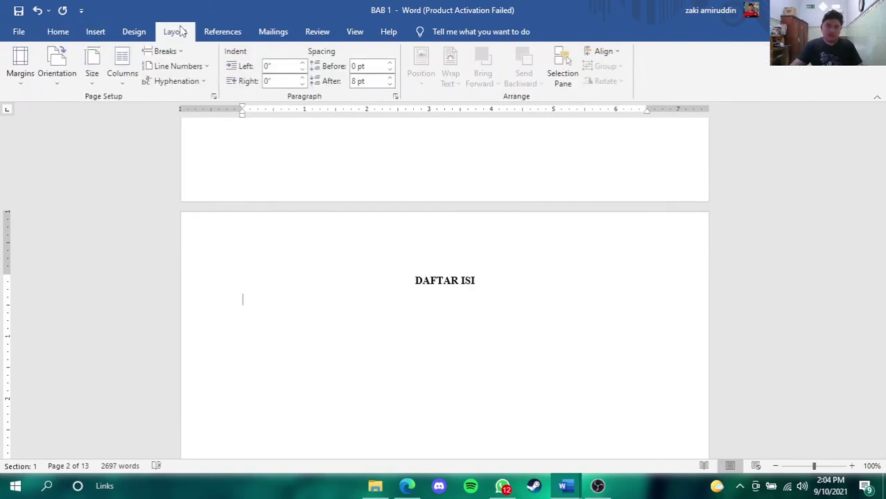
click(220, 32)
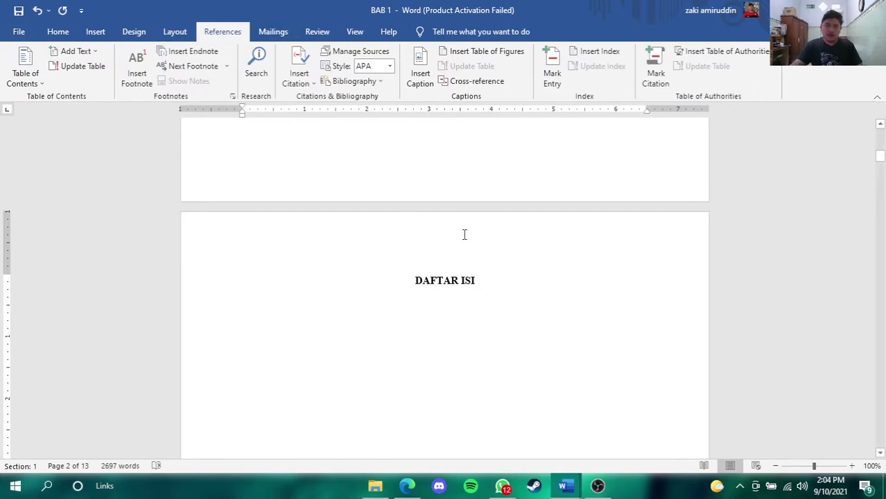
click(36, 85)
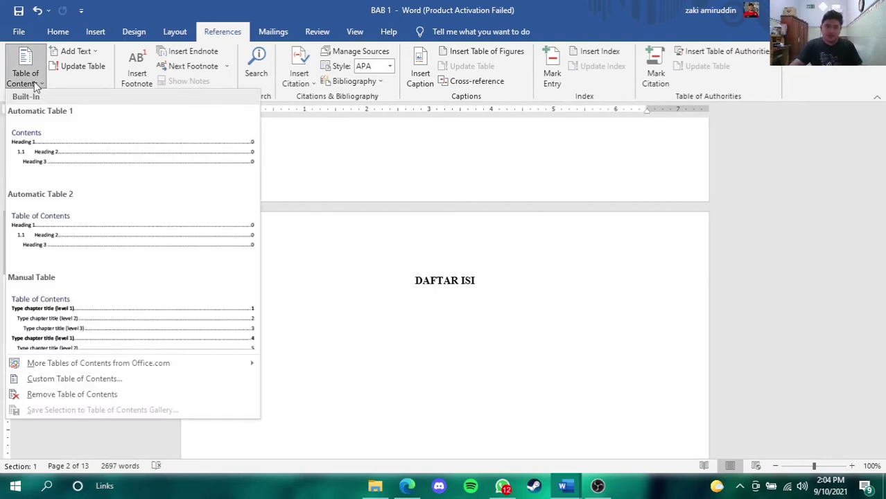
click(113, 147)
scroll(341, 229, up, 7)
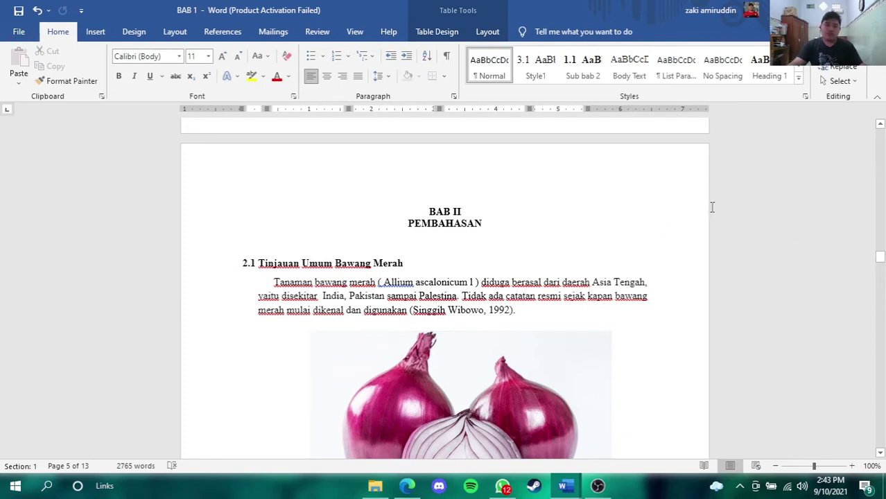
Select the entire nutritional composition table in the BAB II chapter and start inserting a caption for it.
scroll(731, 206, up, 2)
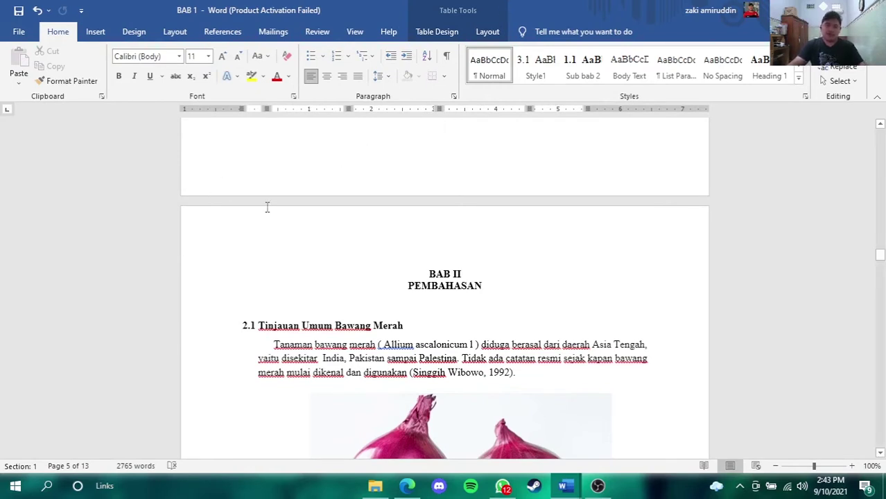
scroll(323, 240, down, 5)
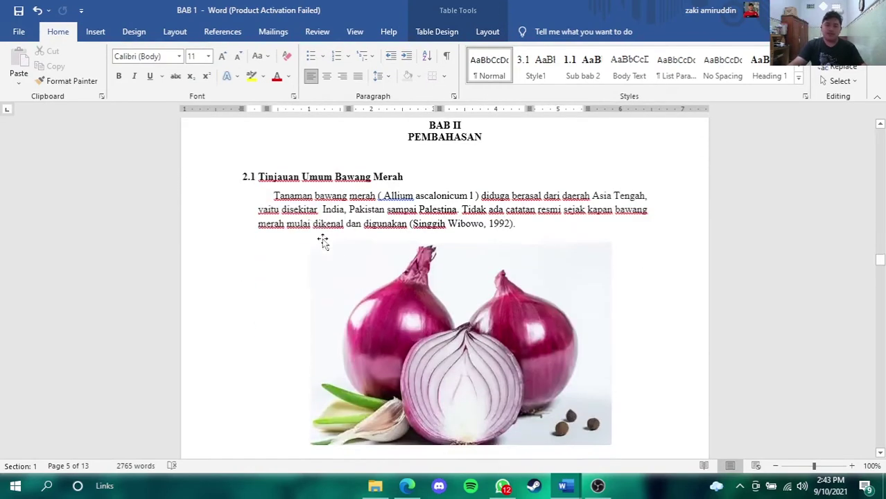
scroll(320, 236, down, 4)
scroll(321, 236, up, 4)
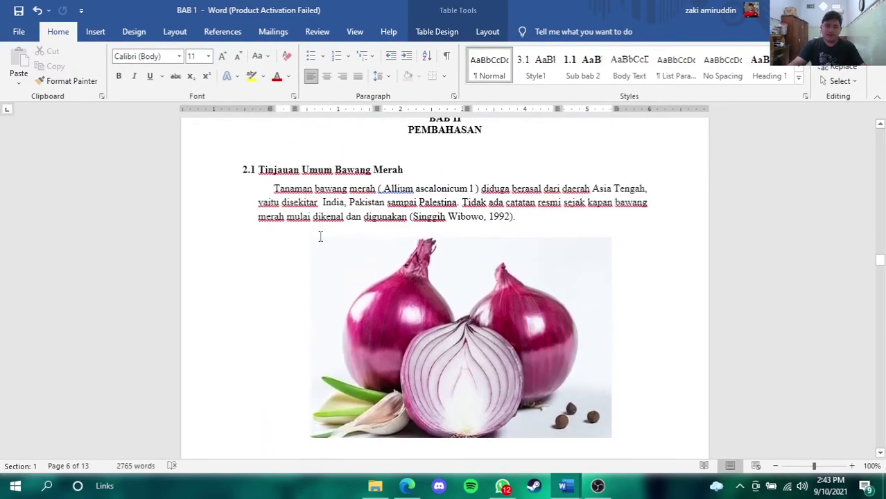
scroll(607, 303, down, 9)
scroll(606, 302, down, 18)
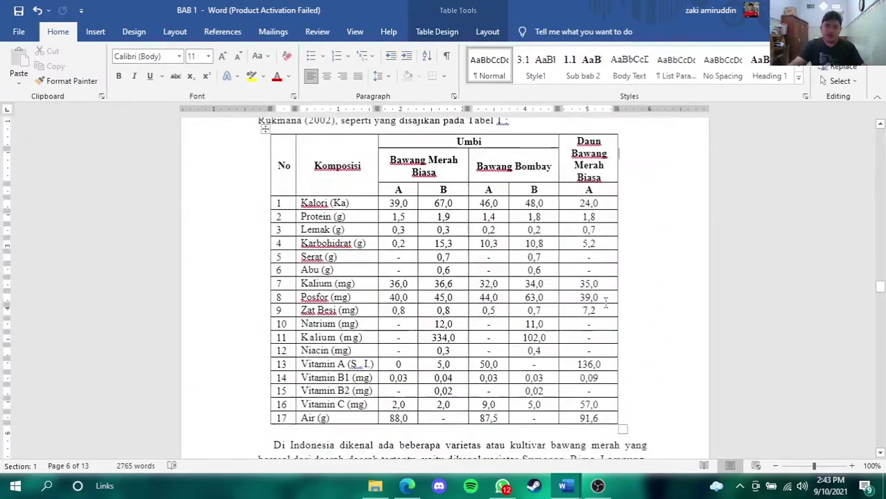
scroll(559, 331, up, 3)
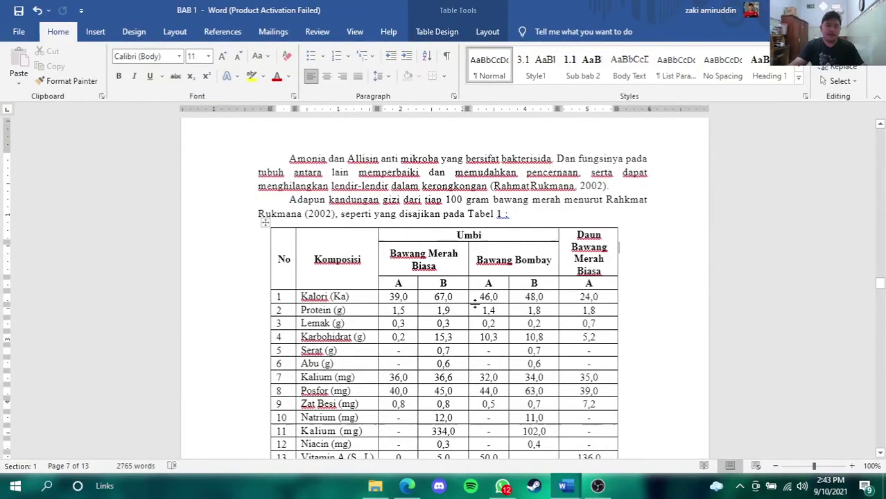
scroll(375, 260, down, 3)
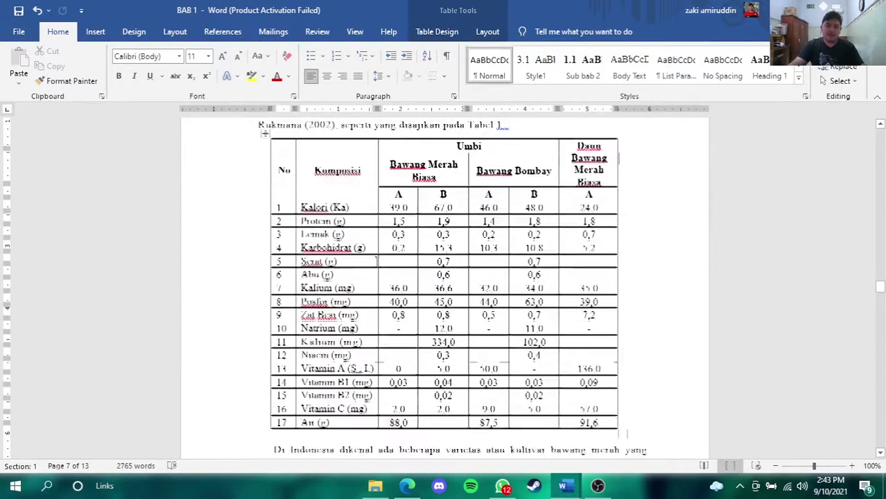
scroll(441, 277, up, 2)
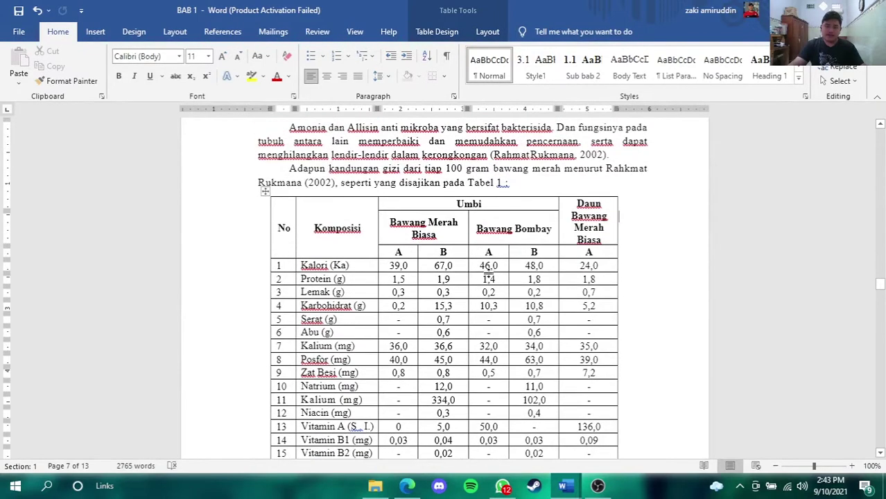
click(267, 193)
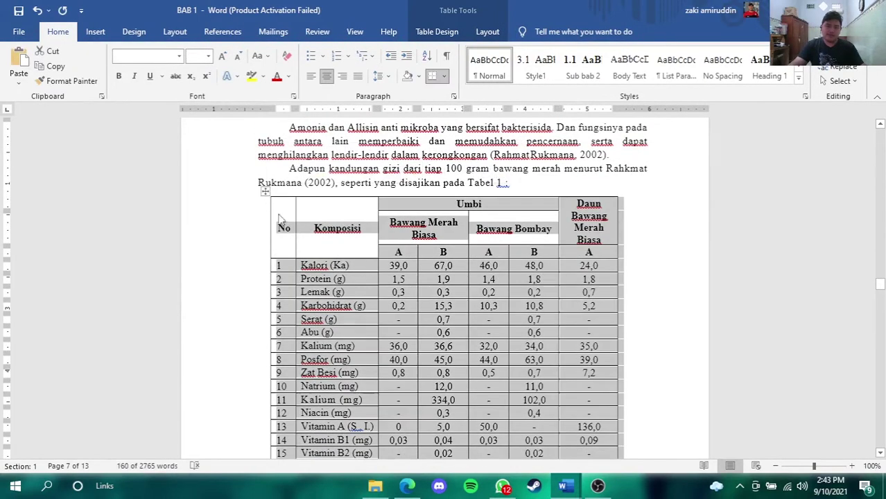
right_click(266, 193)
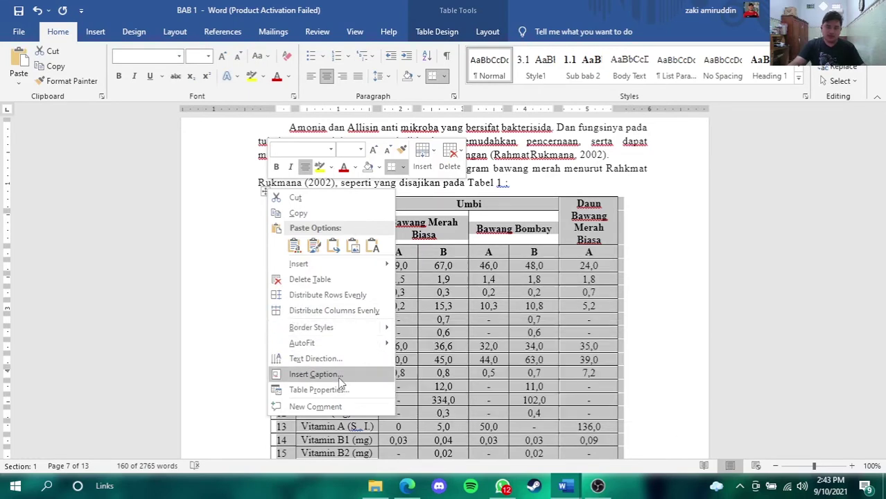
click(339, 378)
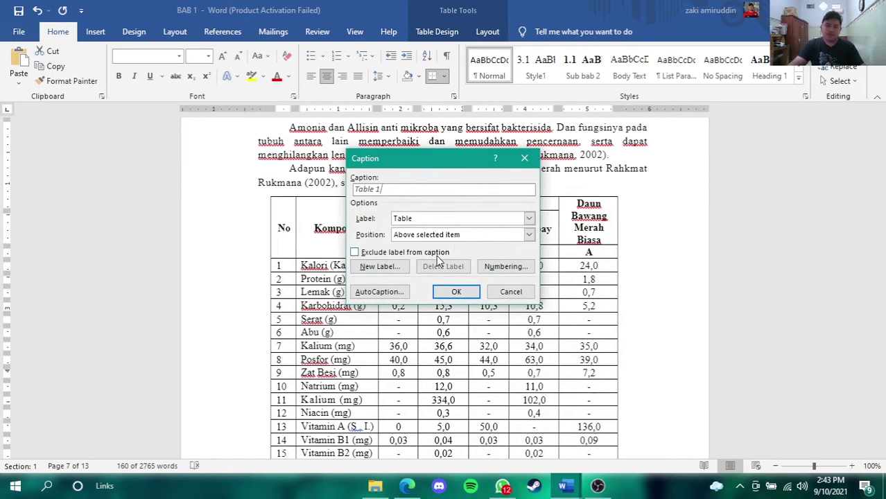
Give the caption the label Table and add the text "Kandungan dan Komposisi Gizi dari Tiap 100 gram Bawang Merah" after its number.
drag(429, 161, 401, 160)
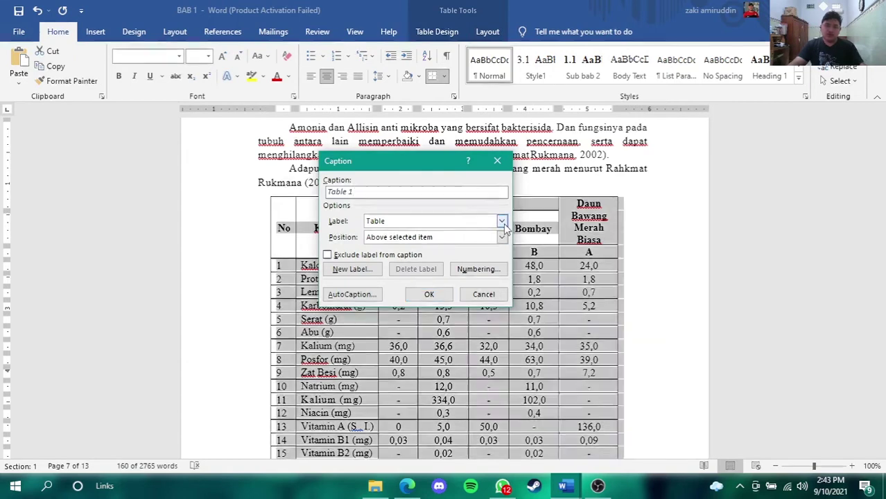
click(428, 219)
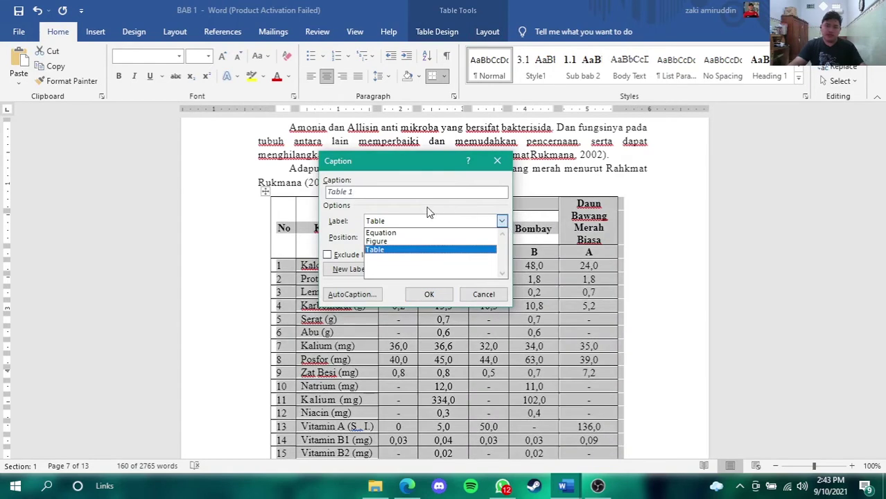
click(385, 251)
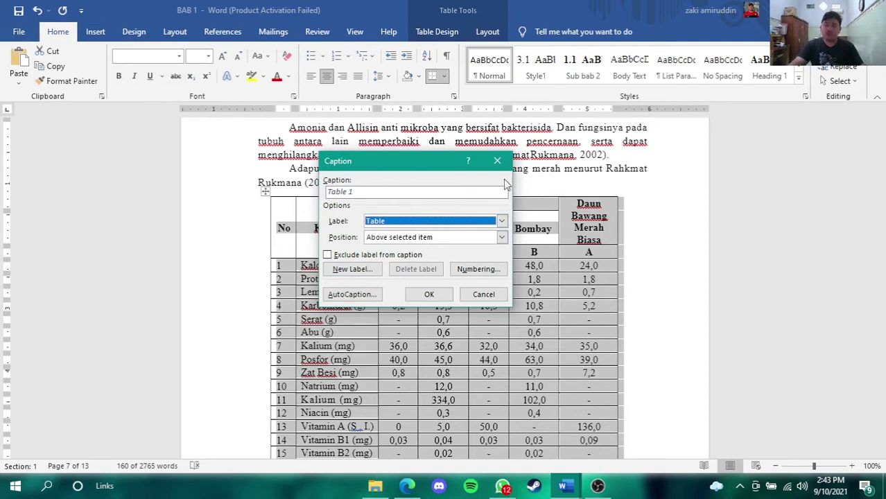
click(372, 190)
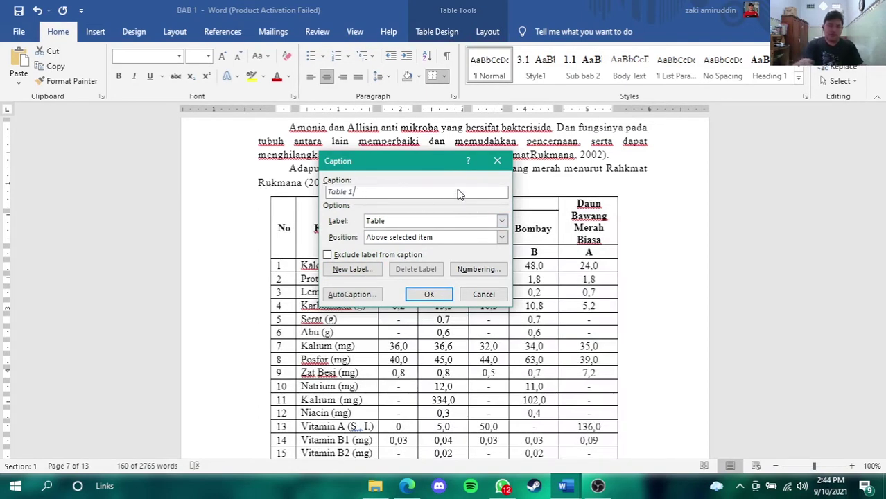
key(ctrl+v)
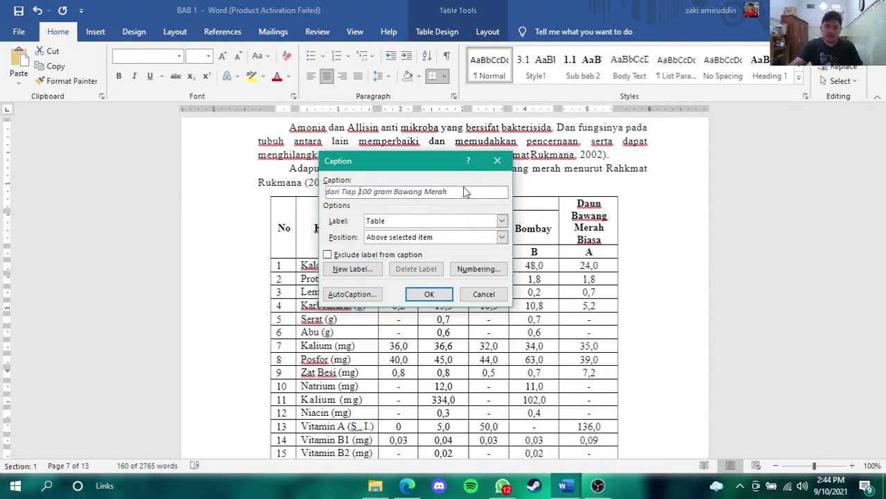
key(Home)
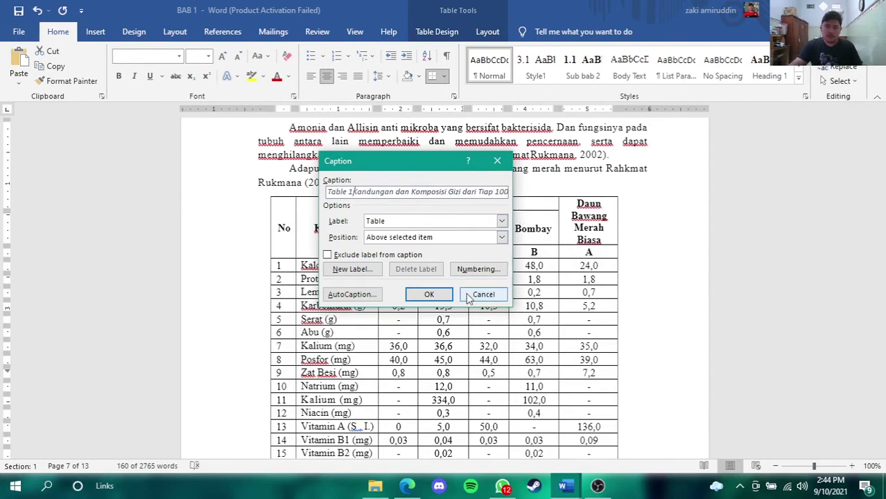
Position the caption below the selected nutritional composition table and insert it.
click(502, 237)
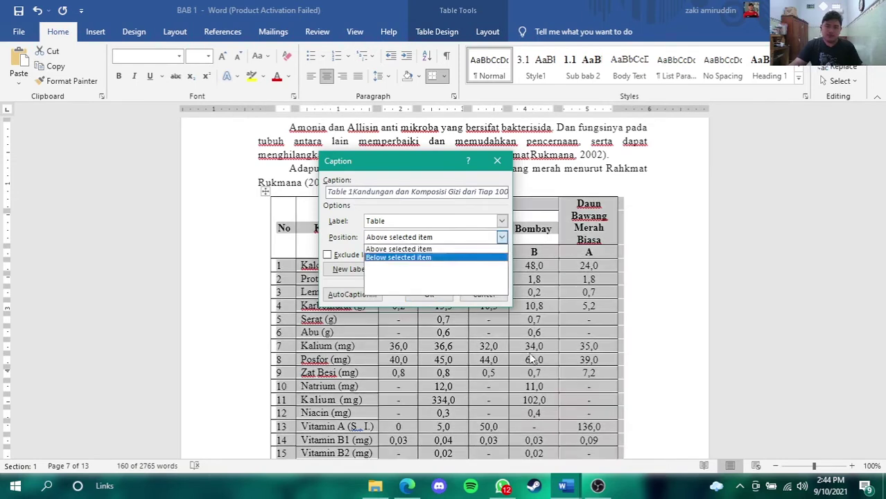
click(407, 262)
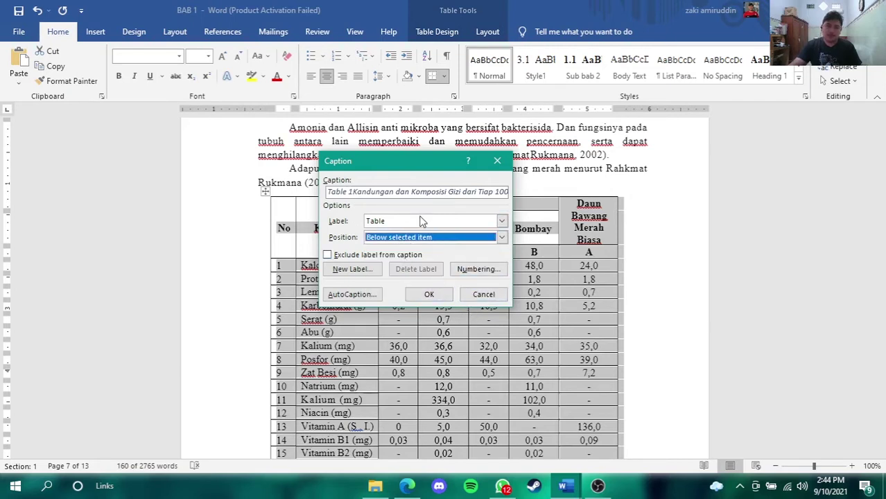
click(428, 295)
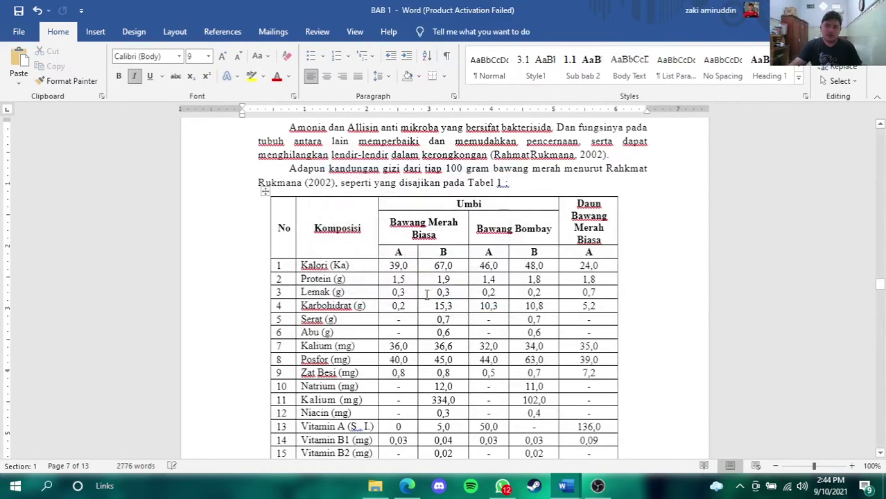
Select the new table caption and modify the Caption style to use the Times New Roman font.
scroll(425, 290, down, 5)
scroll(425, 289, down, 1)
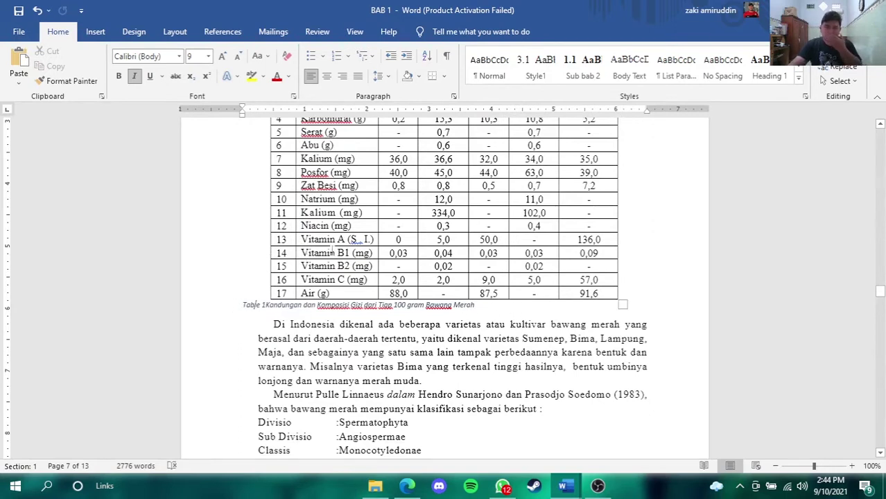
drag(484, 309, 236, 309)
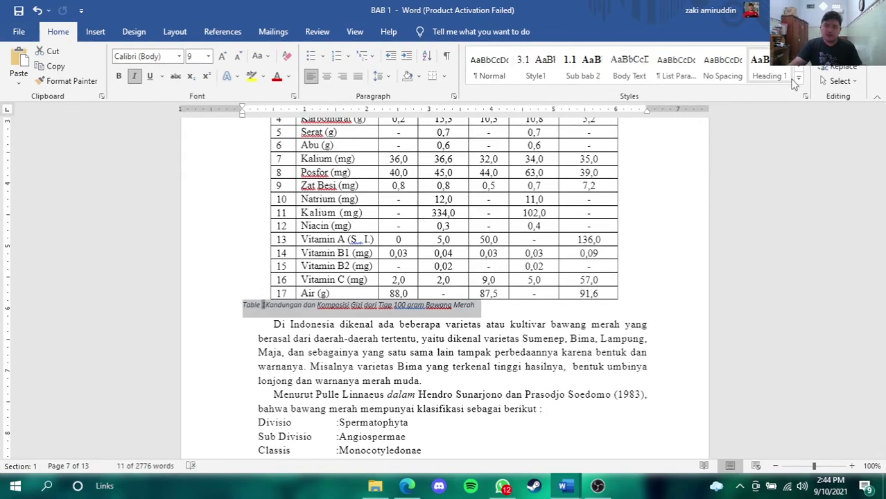
click(799, 81)
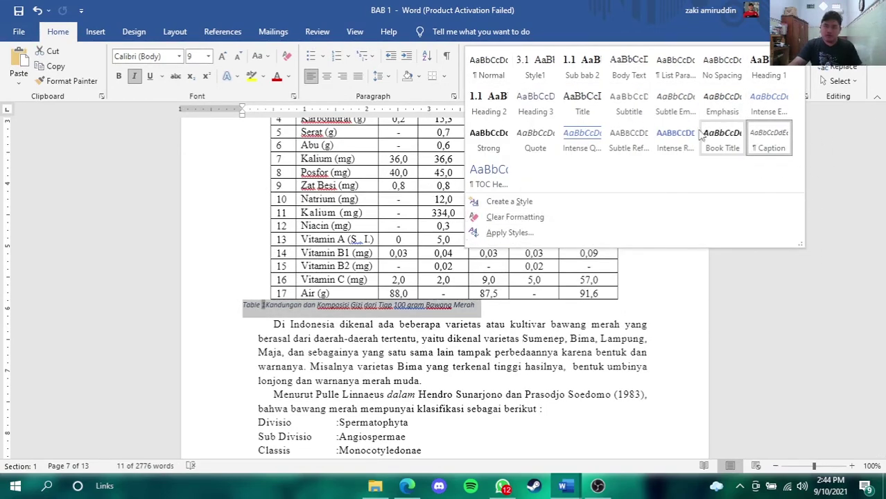
right_click(780, 144)
click(702, 174)
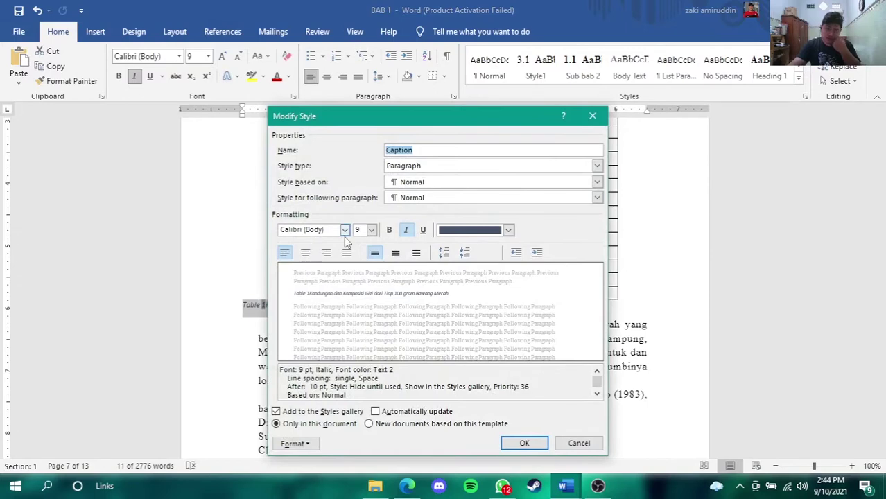
click(344, 229)
click(340, 272)
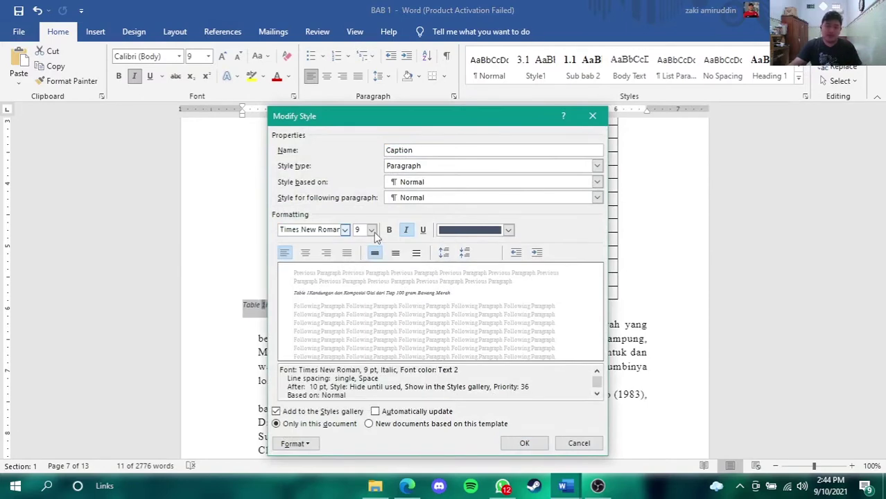
click(509, 231)
click(643, 258)
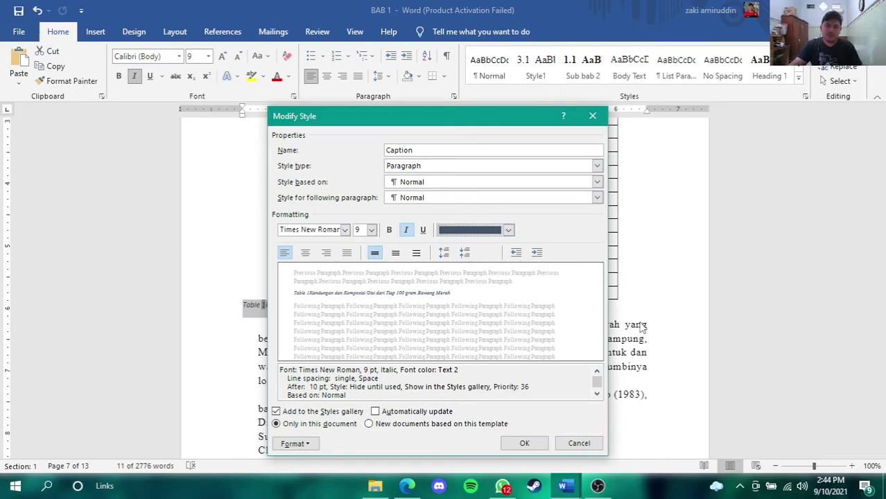
click(525, 444)
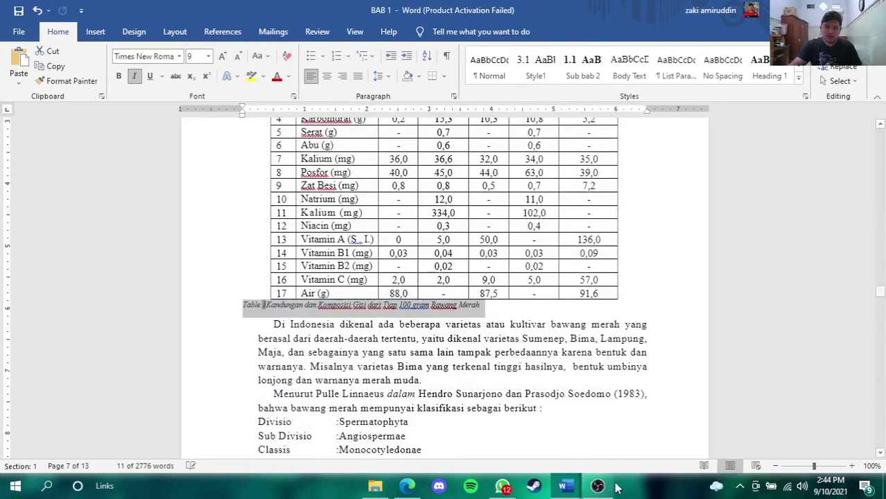
click(253, 312)
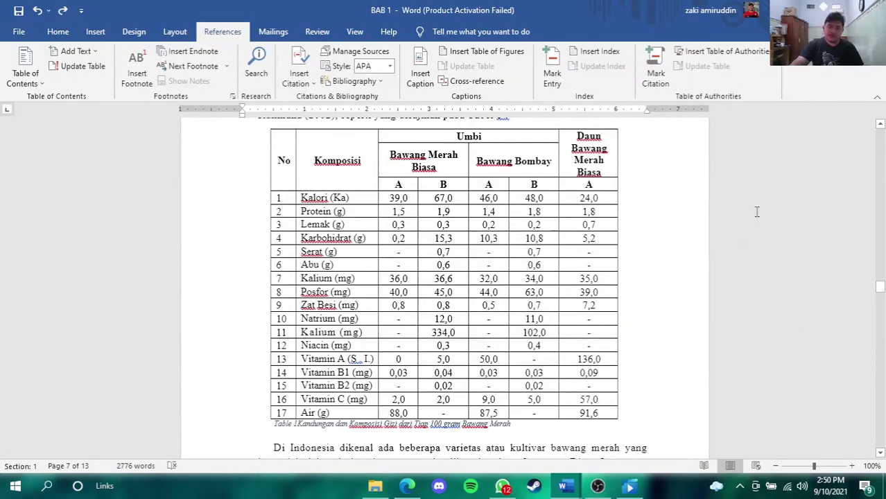
Insert a table of figures beneath the "DAFTAR TABEL" title, using the Table caption label and the From template format.
scroll(612, 353, down, 2)
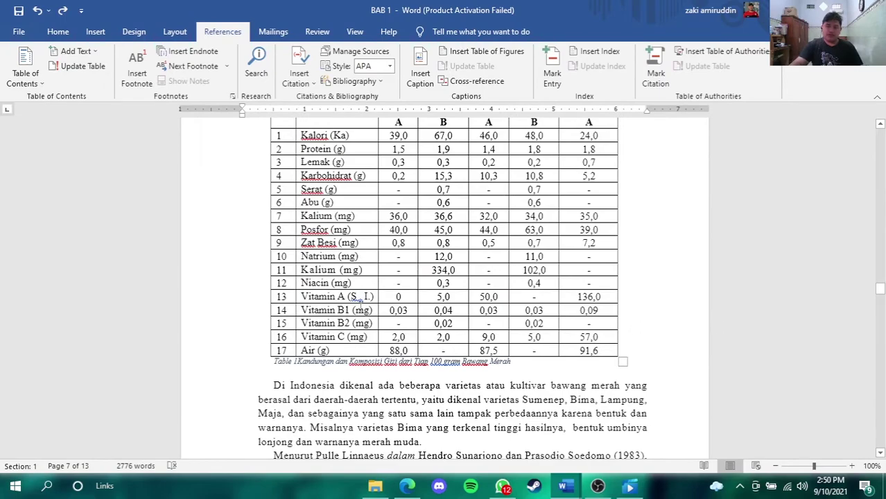
scroll(808, 290, up, 3)
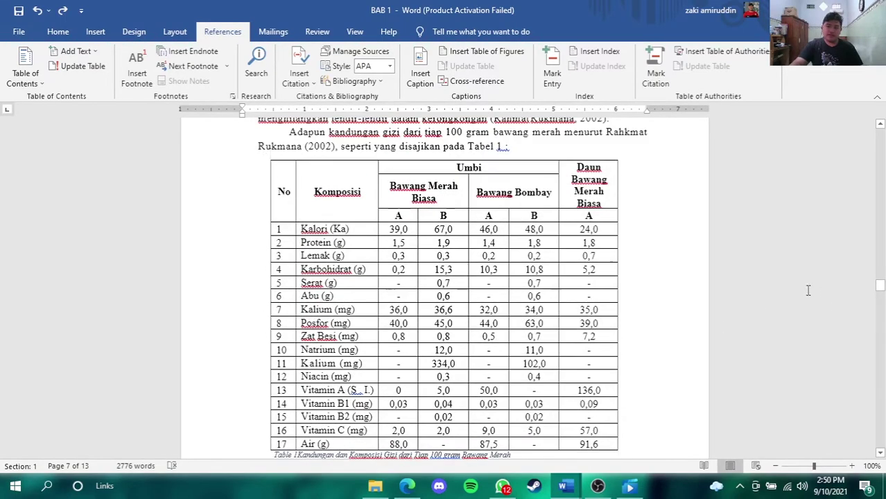
scroll(825, 288, up, 3)
drag(879, 286, 881, 220)
scroll(763, 189, up, 5)
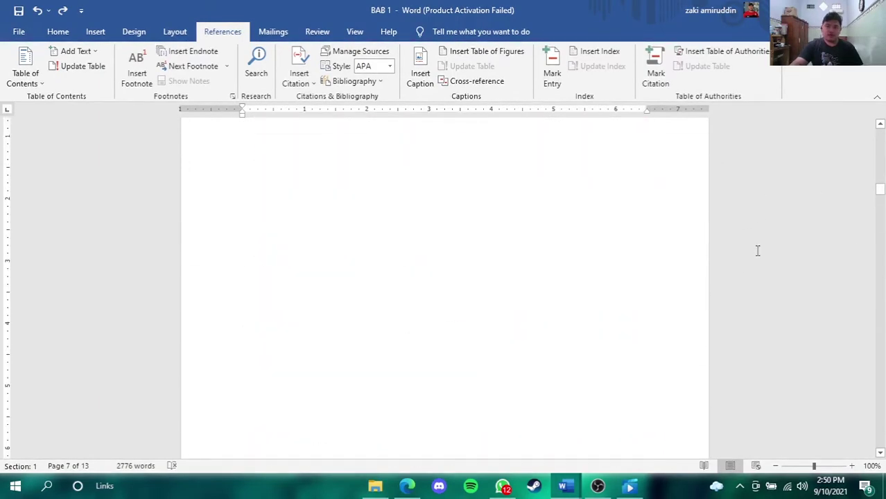
scroll(756, 257, up, 4)
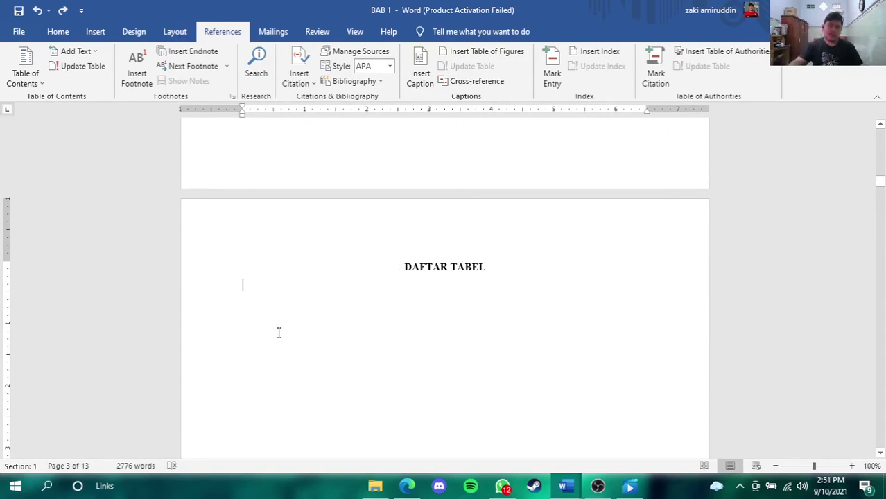
click(138, 32)
click(223, 31)
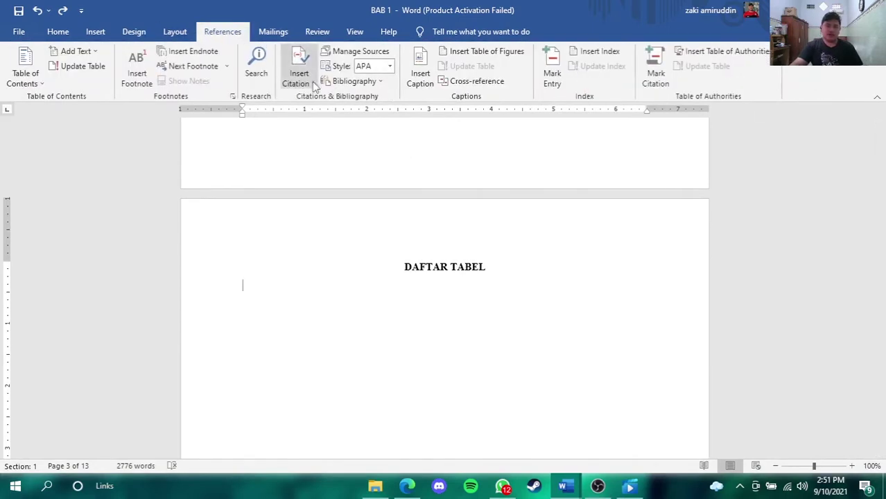
click(509, 56)
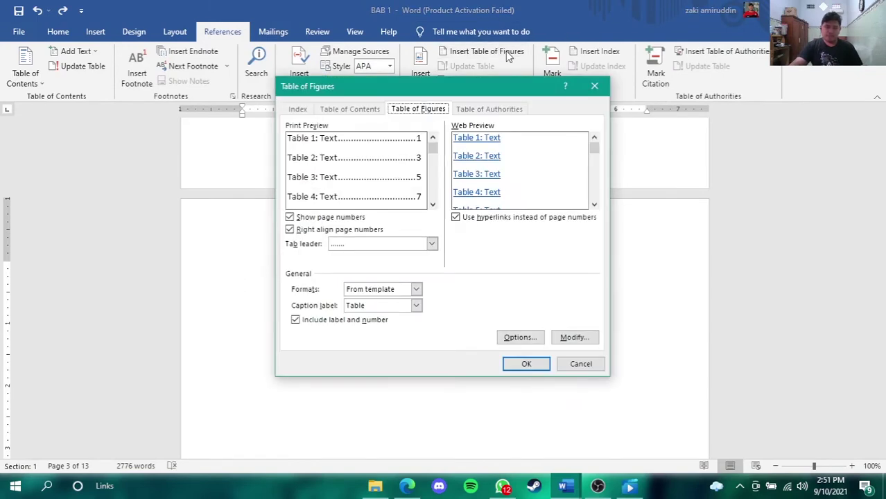
click(417, 306)
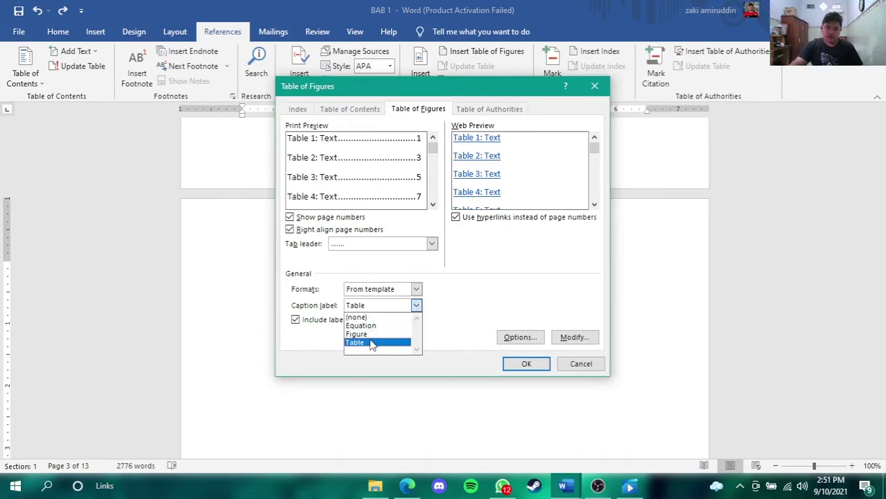
click(373, 344)
click(417, 289)
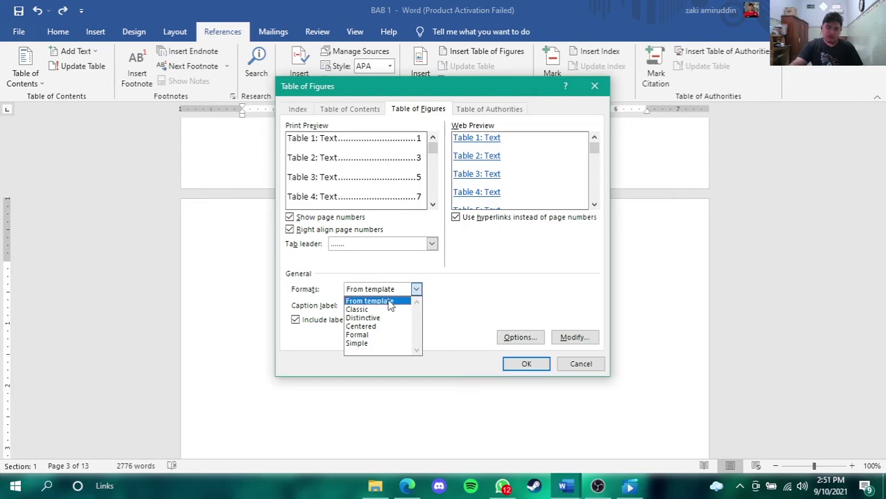
click(390, 303)
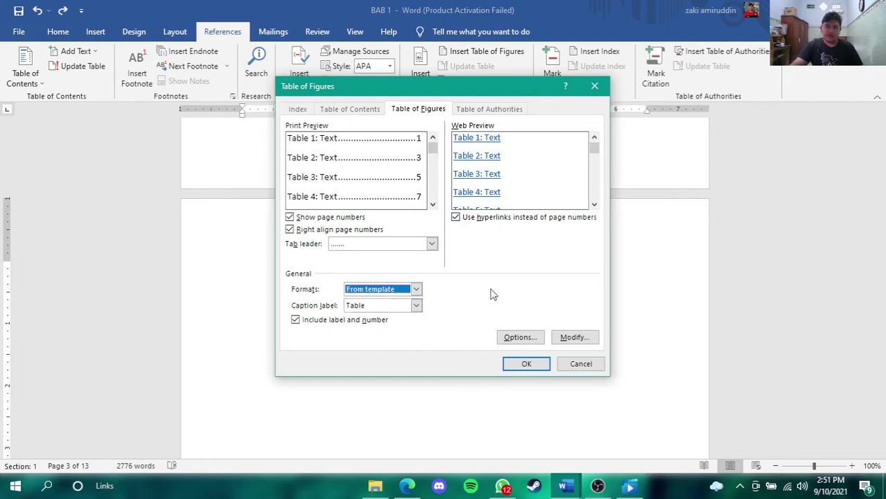
click(540, 364)
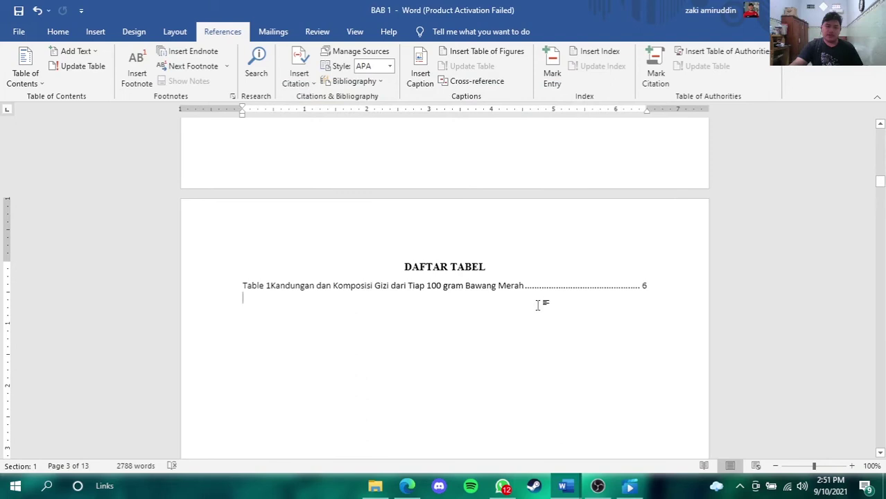
scroll(556, 301, up, 2)
scroll(560, 298, down, 3)
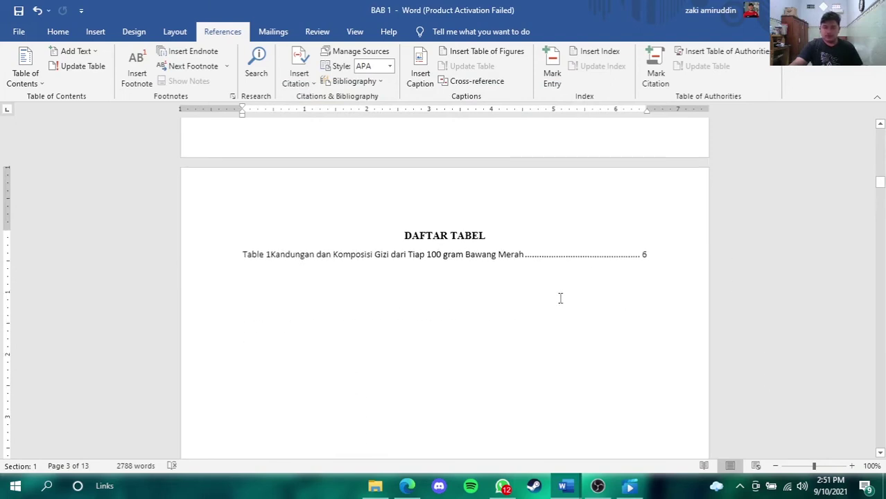
scroll(510, 186, down, 3)
scroll(514, 186, up, 3)
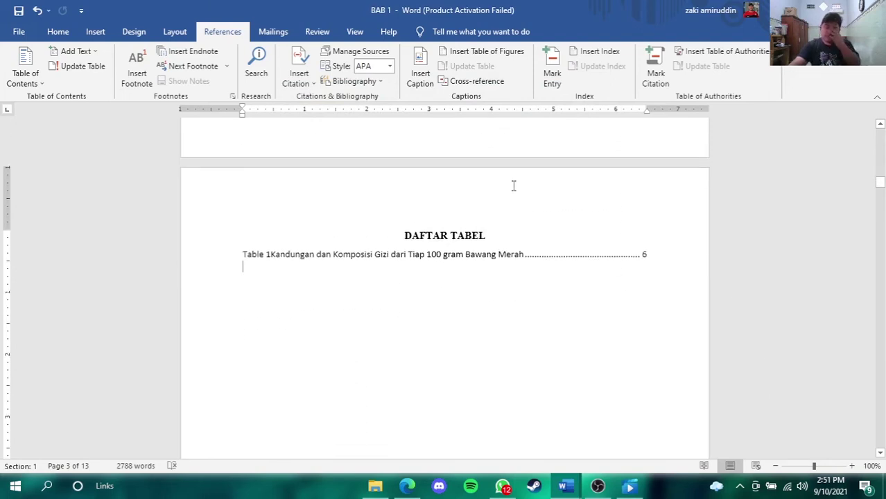
Start a caption for the red onion picture in section 2.1 and create a new caption label named Gambar.
scroll(514, 186, down, 10)
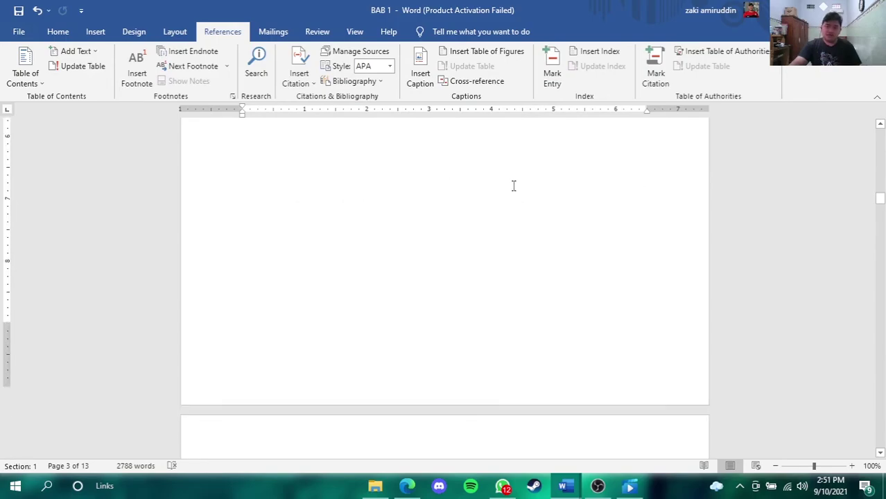
scroll(514, 186, down, 15)
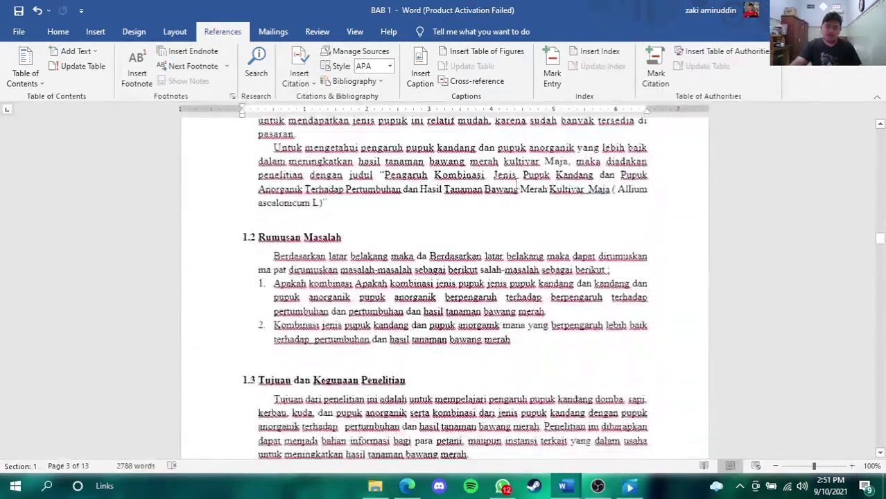
scroll(516, 185, down, 20)
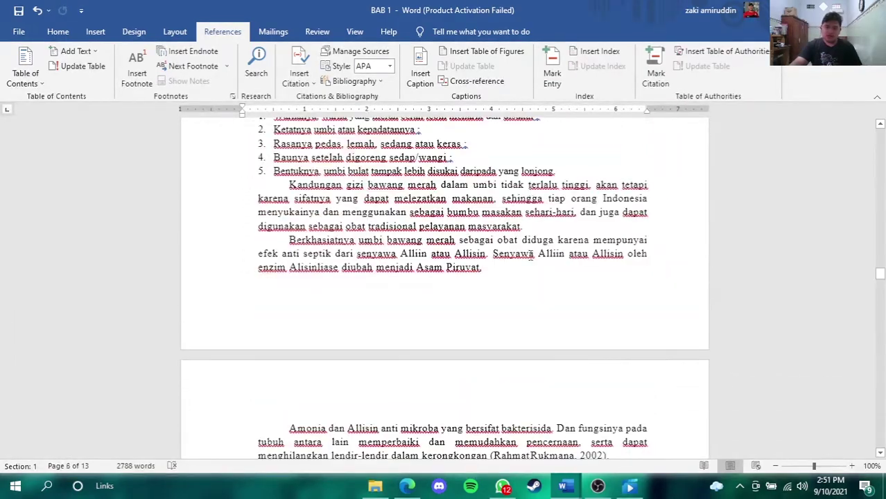
scroll(423, 305, up, 7)
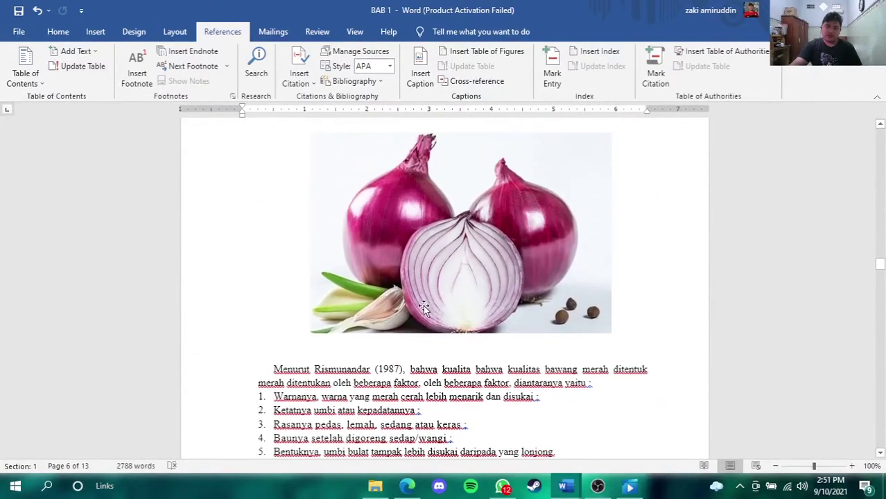
click(421, 299)
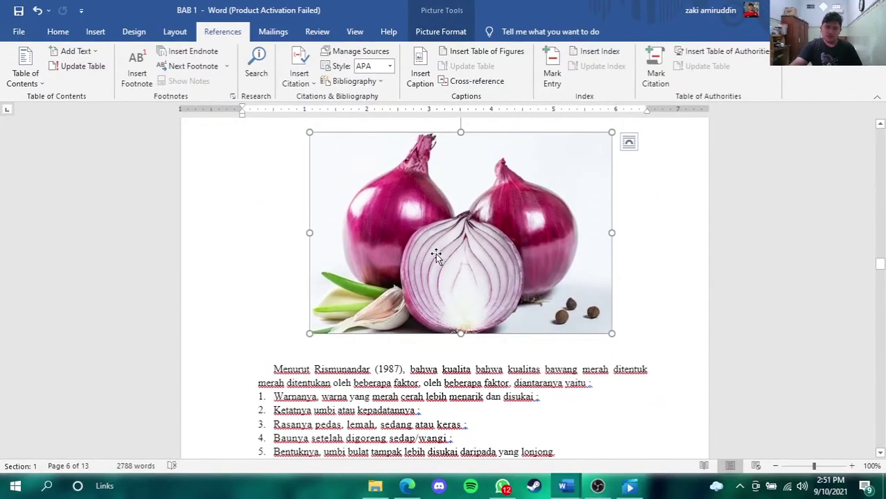
right_click(455, 280)
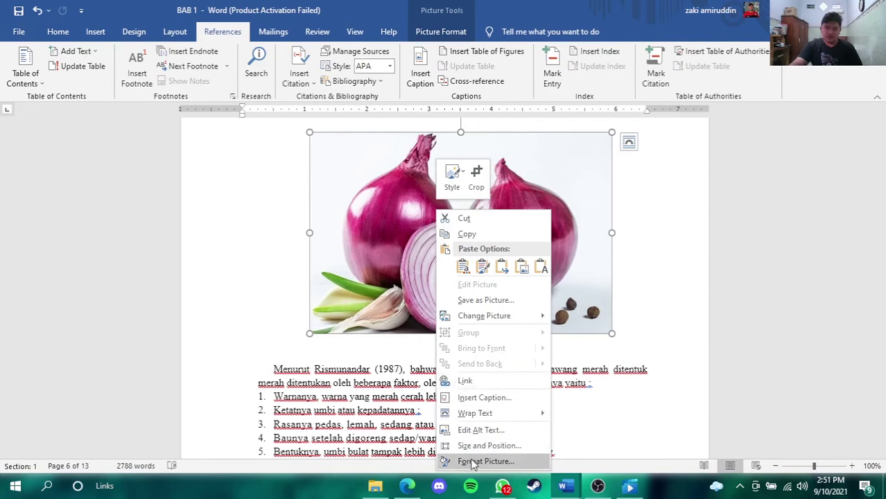
click(484, 398)
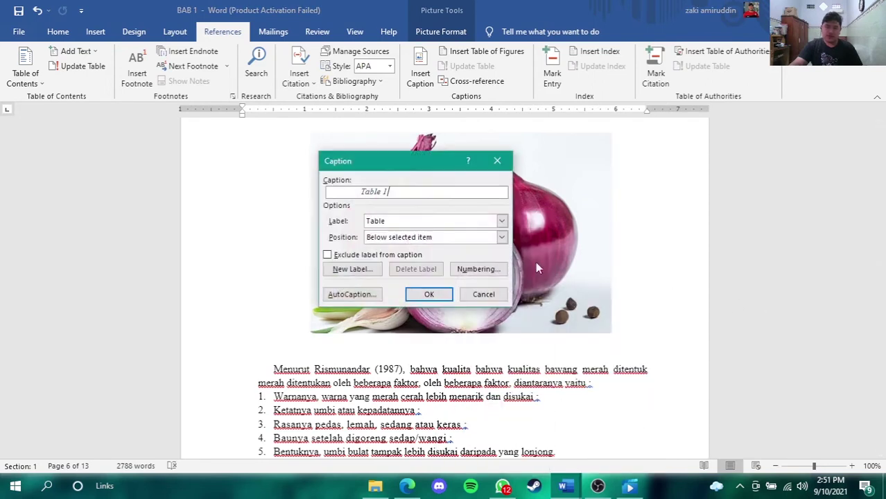
click(502, 221)
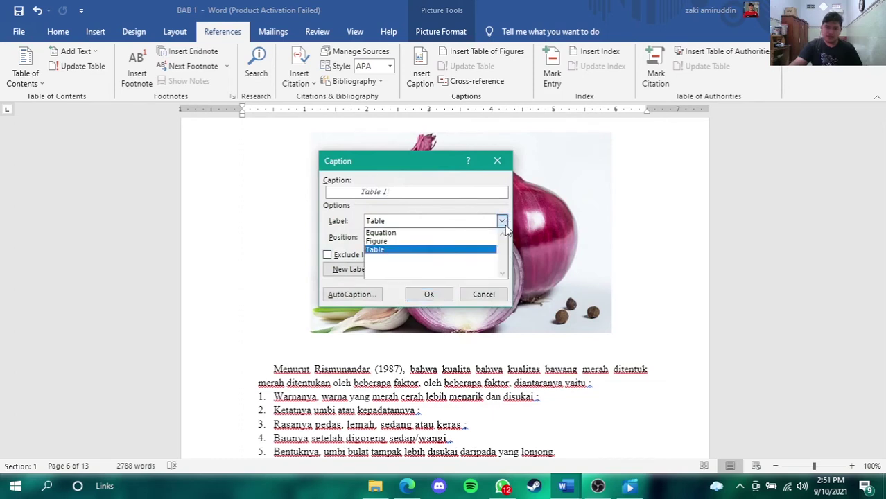
click(334, 211)
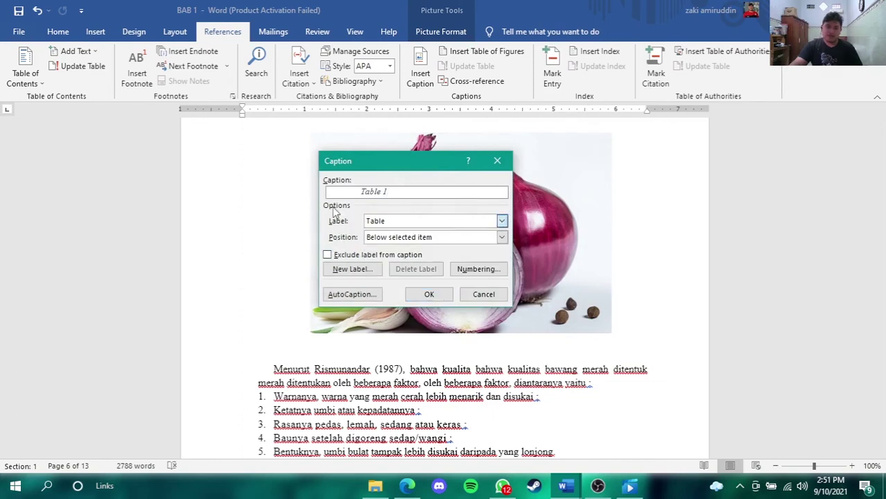
click(352, 269)
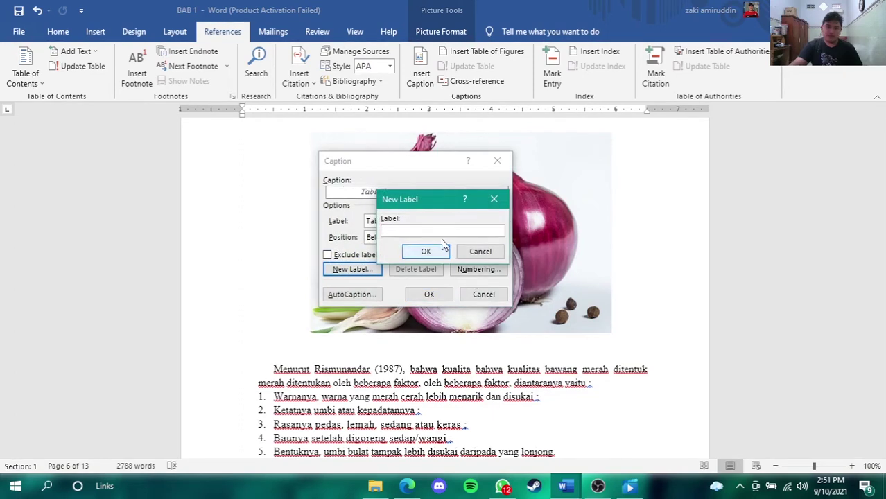
text(Gam)
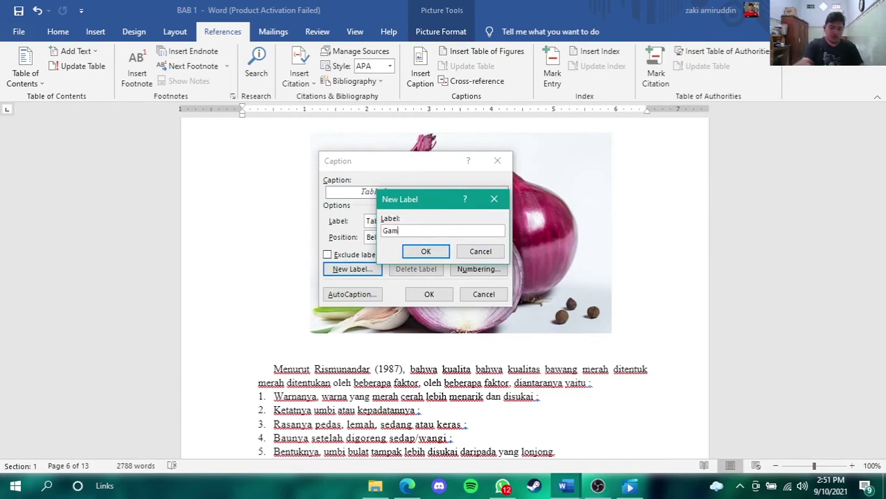
text(bar)
click(426, 251)
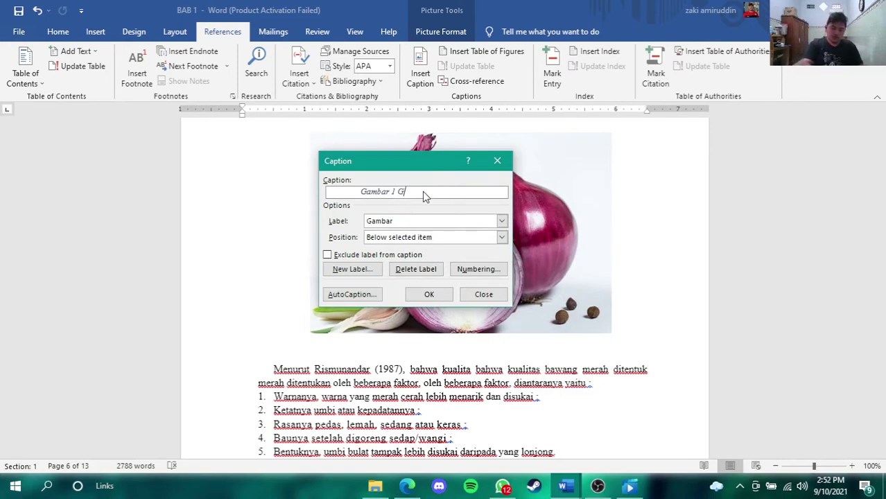
Add the text "Gambar Bawang Merah" after the caption number and insert the caption below the onion picture.
text(Gambar Bawang M)
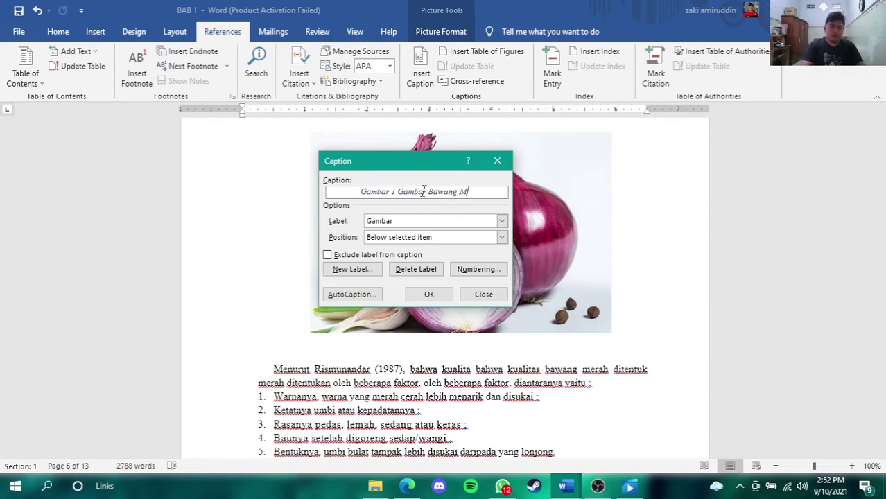
key(BackSpace)
text(Merah)
click(430, 294)
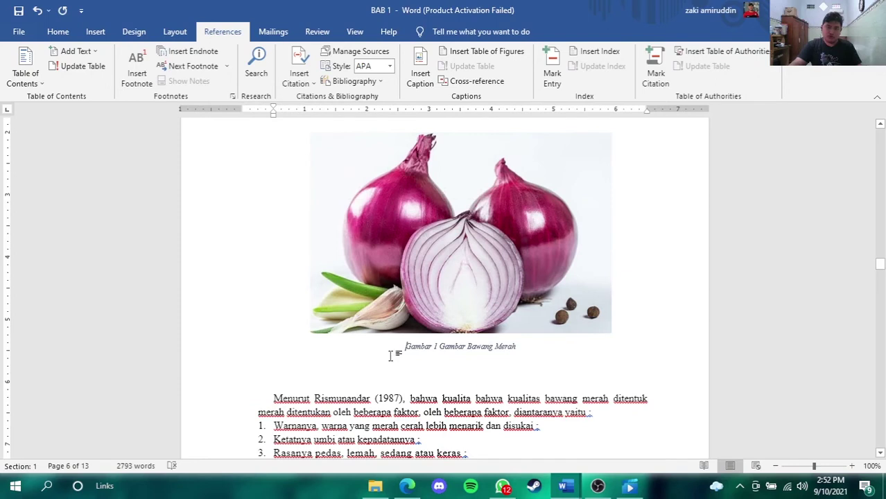
Select the new onion picture caption and align it left.
drag(399, 350, 559, 345)
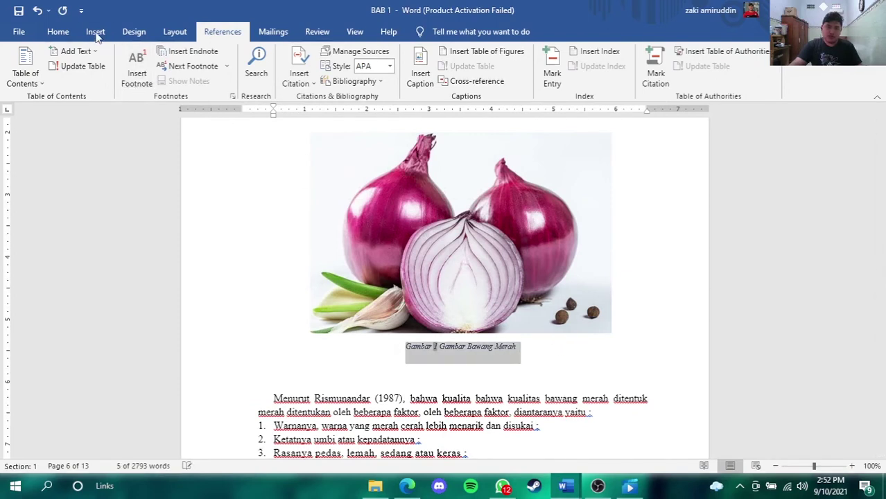
click(74, 29)
click(311, 77)
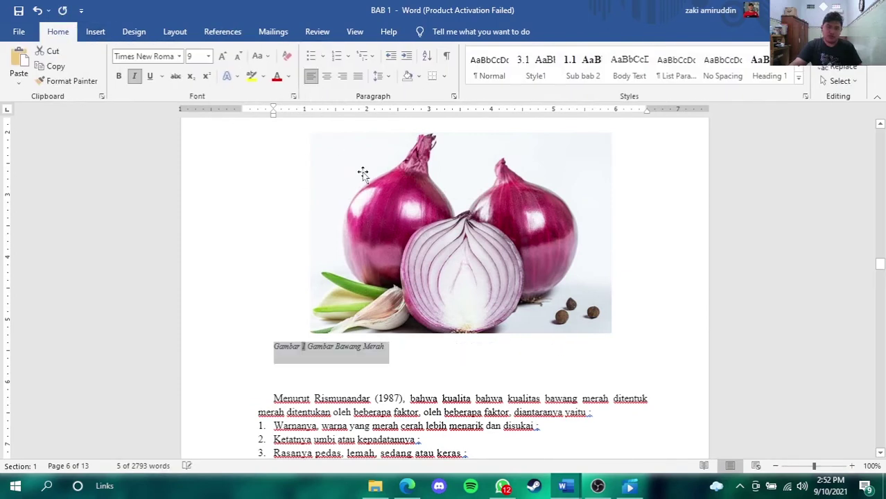
Apply the Caption style to the selected picture caption and increase that style's left indent to 1".
click(799, 81)
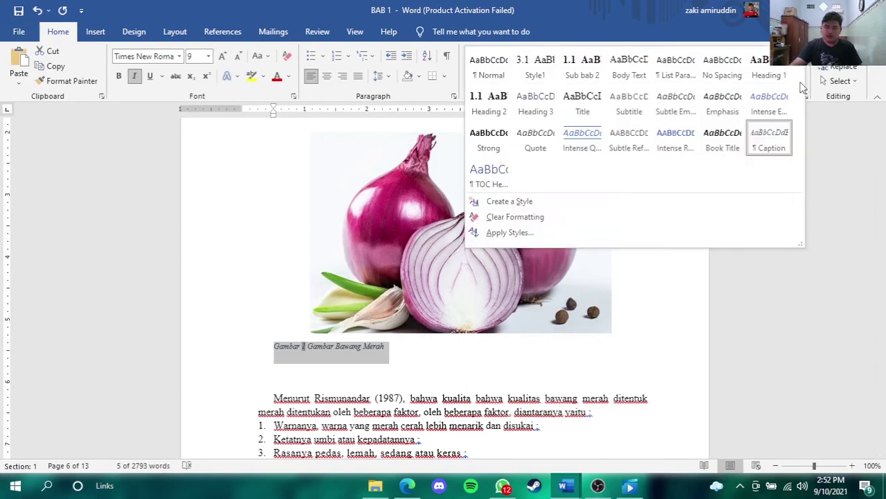
click(771, 144)
click(799, 77)
right_click(768, 142)
click(682, 154)
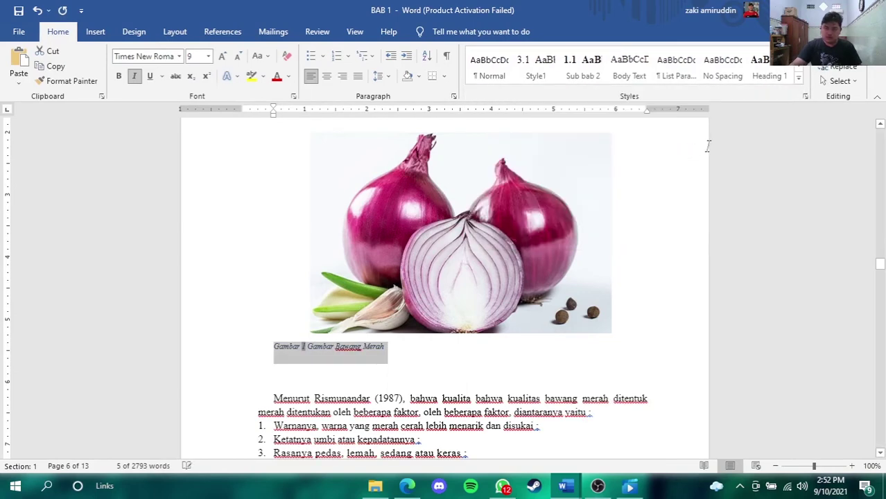
click(799, 81)
right_click(767, 139)
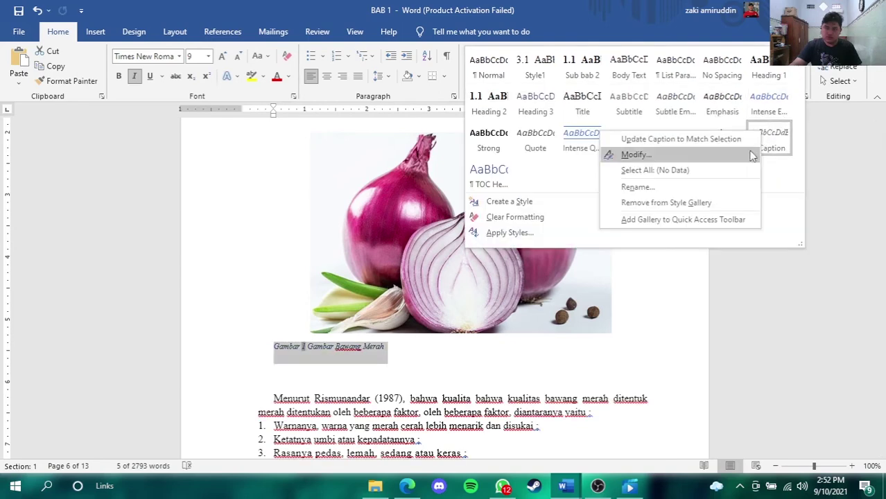
click(678, 157)
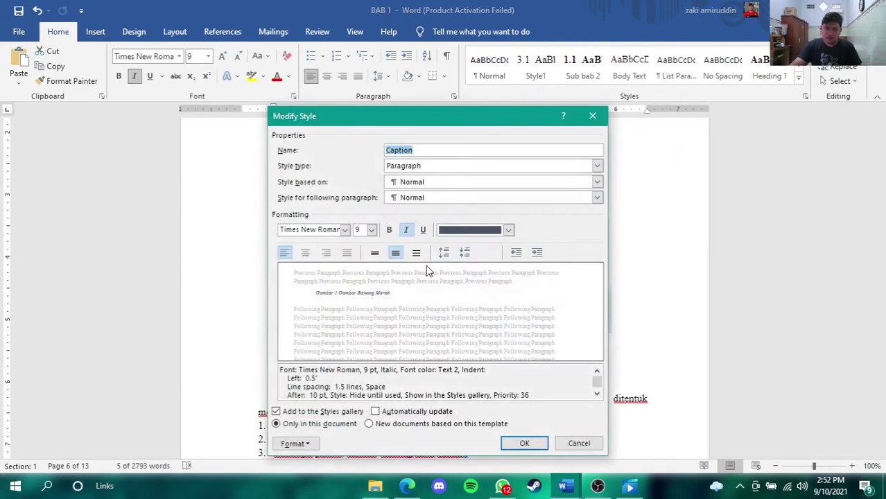
click(537, 252)
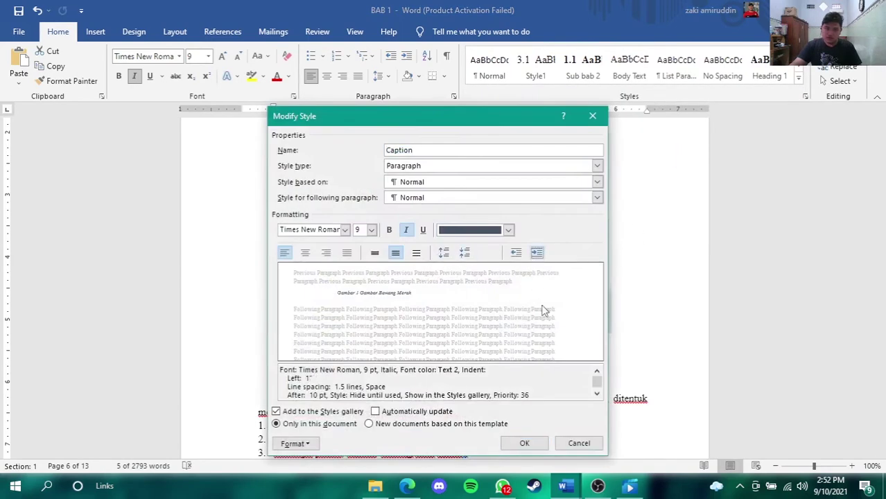
click(525, 444)
click(758, 316)
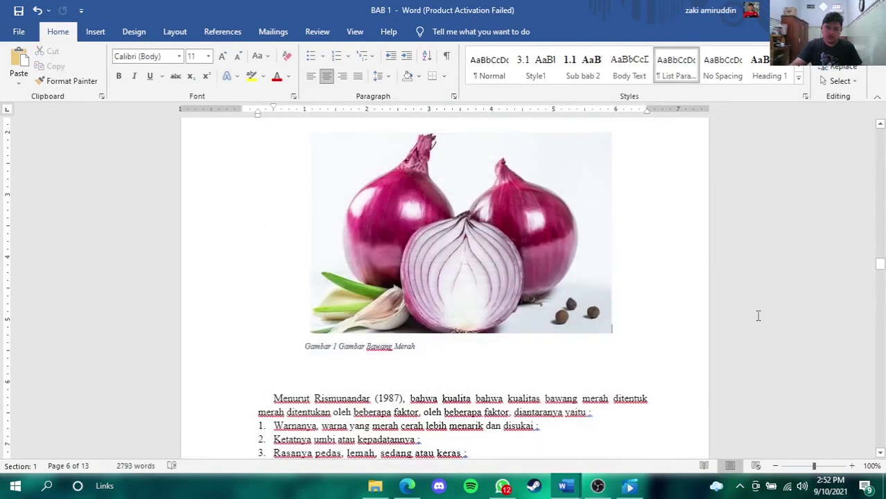
click(458, 367)
Insert a table of figures beneath the "DAFTAR GAMBAR" title, using the Gambar caption label and the From template format.
scroll(462, 340, up, 1)
scroll(461, 331, up, 2)
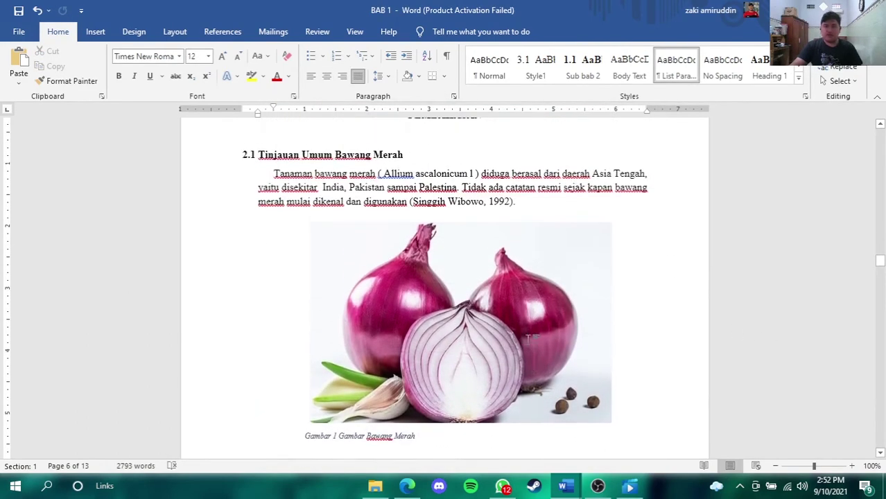
scroll(444, 316, down, 7)
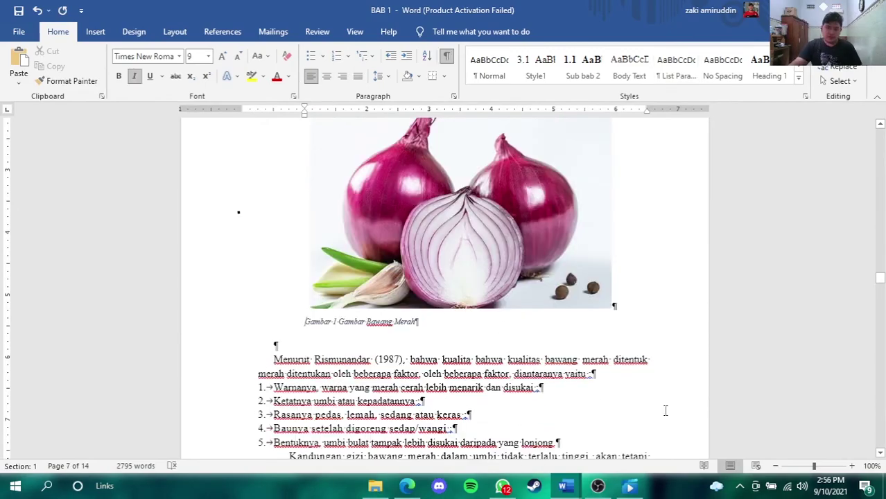
scroll(703, 429, up, 15)
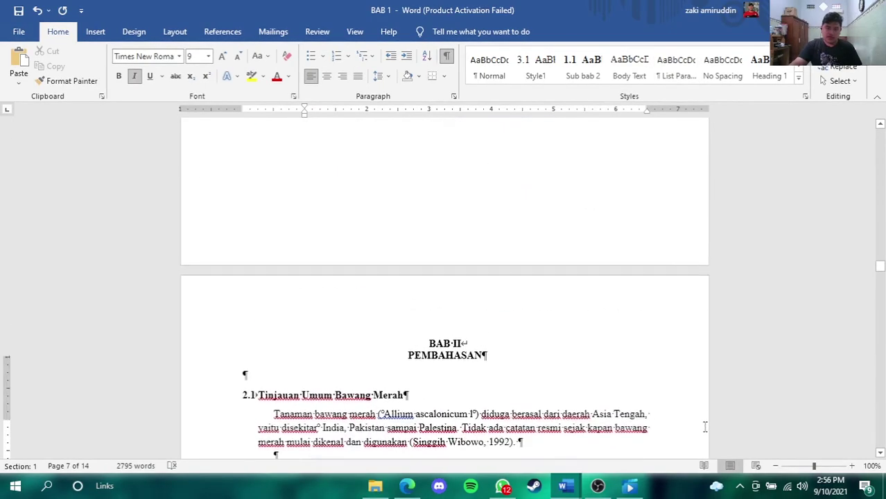
scroll(532, 312, up, 15)
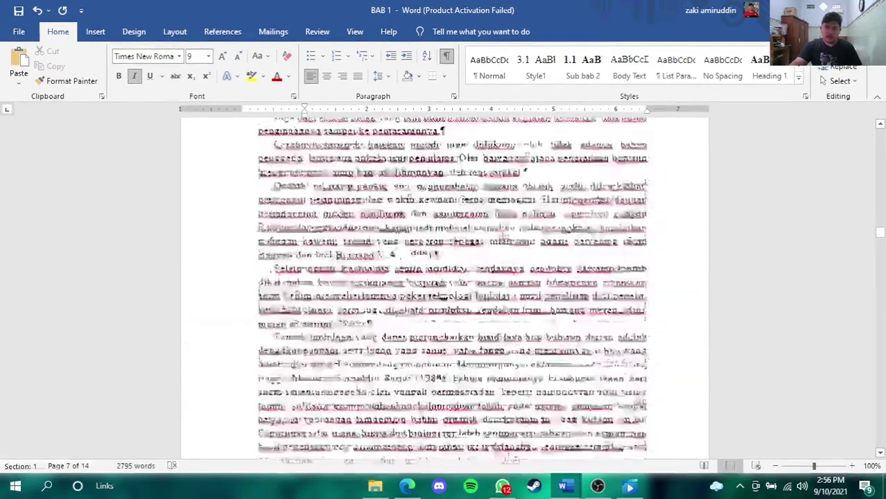
scroll(553, 318, up, 15)
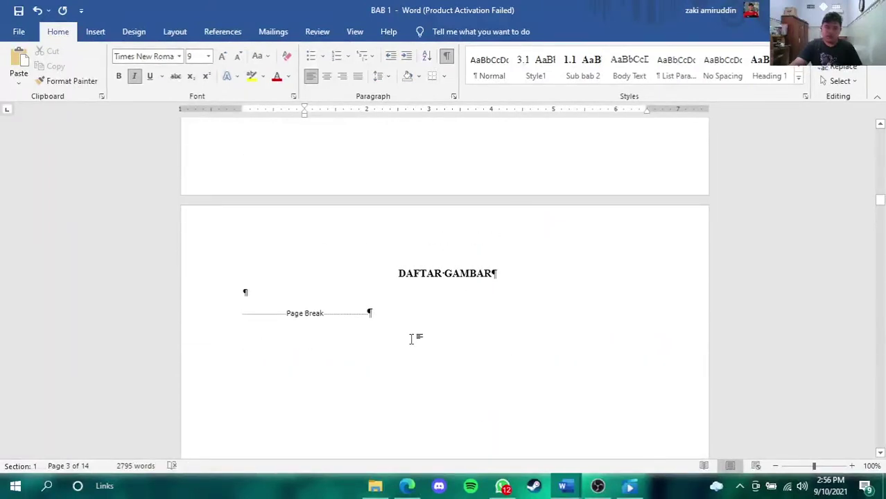
click(263, 291)
click(223, 32)
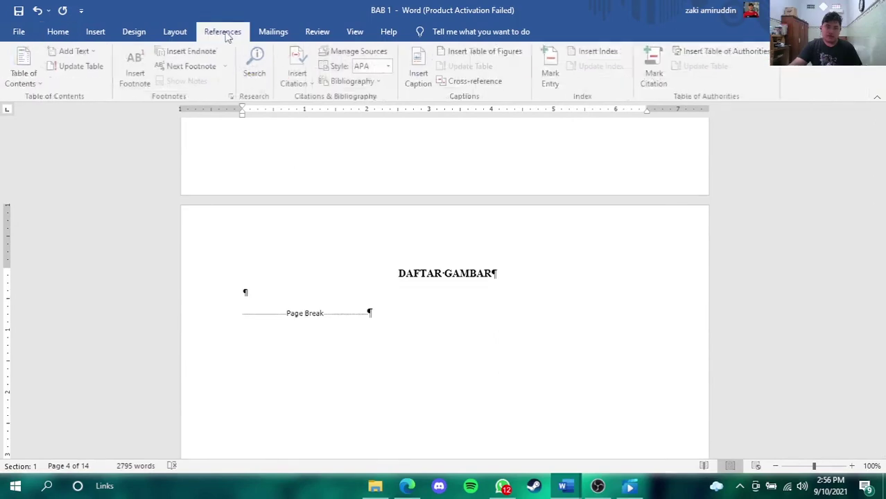
click(486, 53)
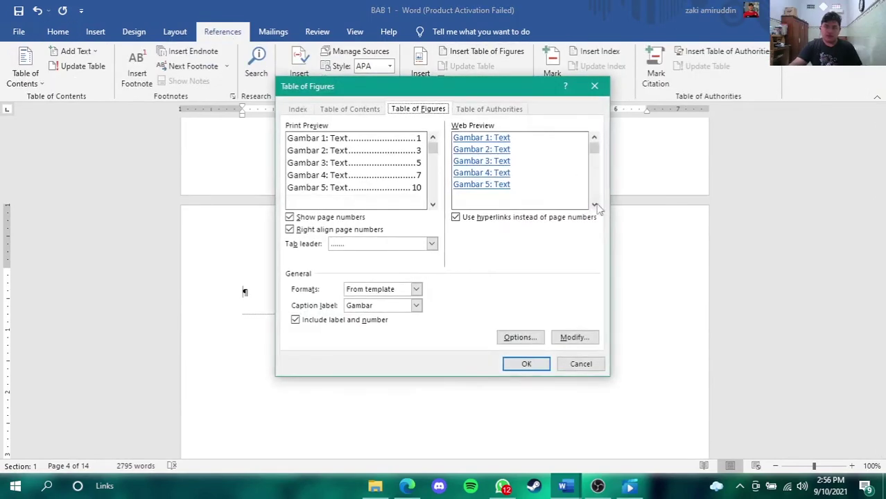
click(416, 305)
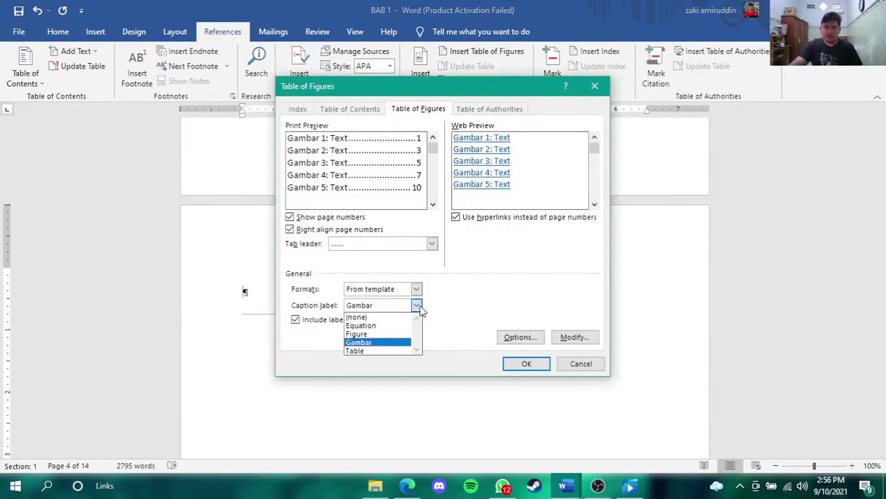
click(358, 344)
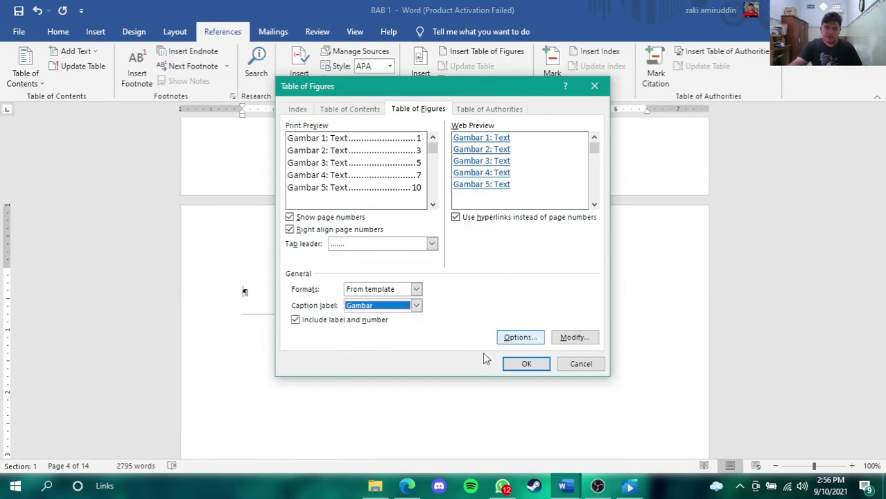
click(525, 364)
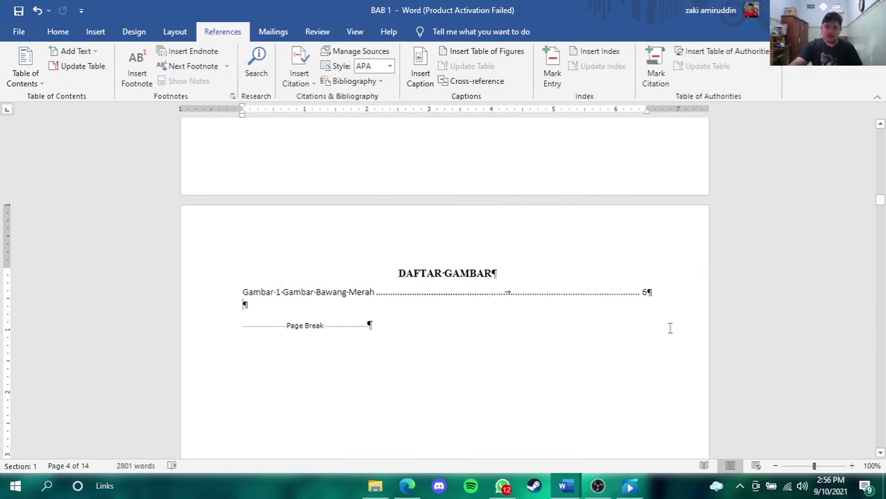
scroll(825, 361, up, 3)
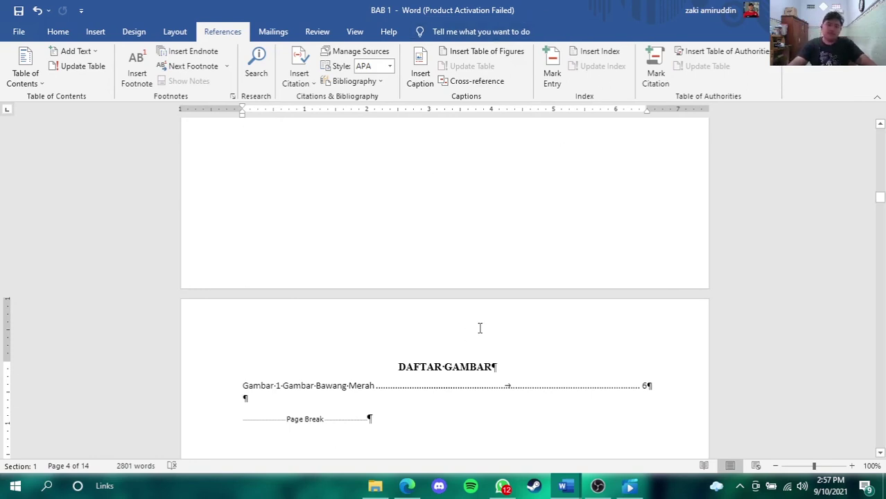
scroll(480, 328, down, 3)
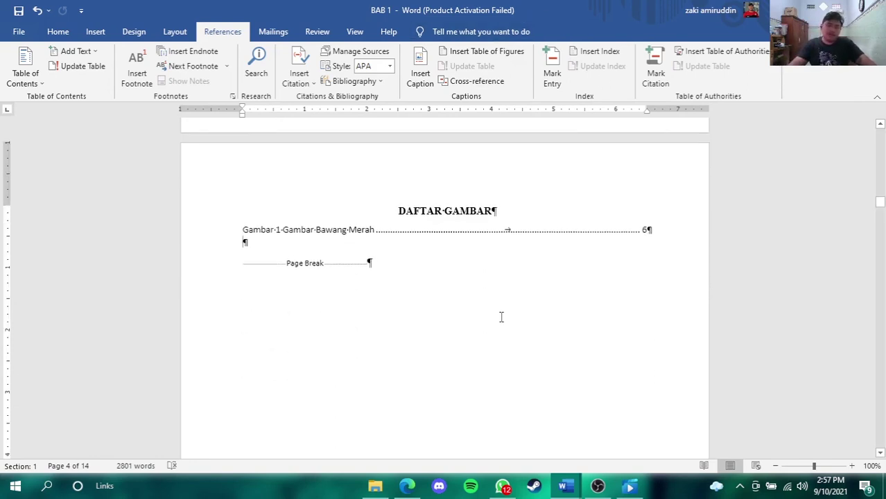
scroll(613, 239, down, 2)
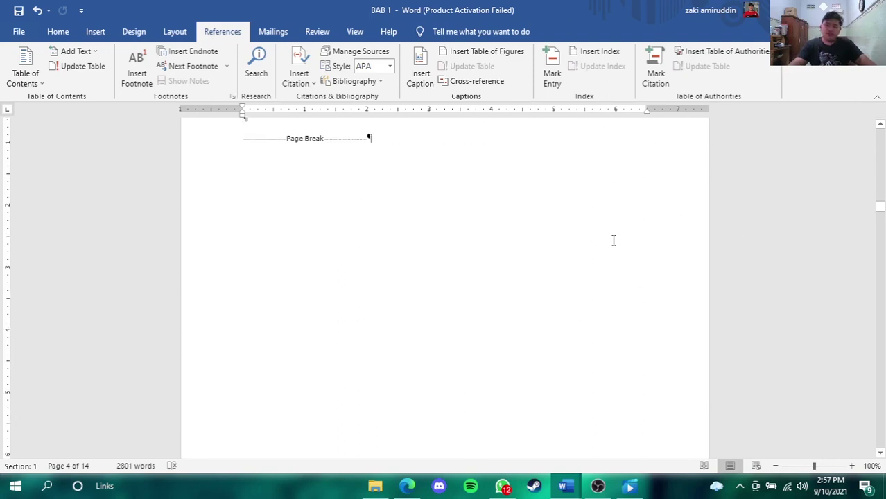
scroll(641, 249, up, 3)
scroll(641, 250, down, 5)
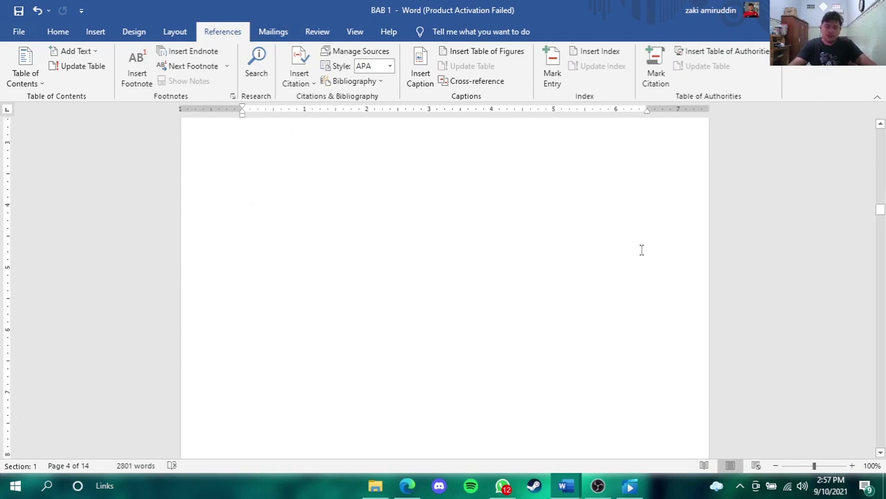